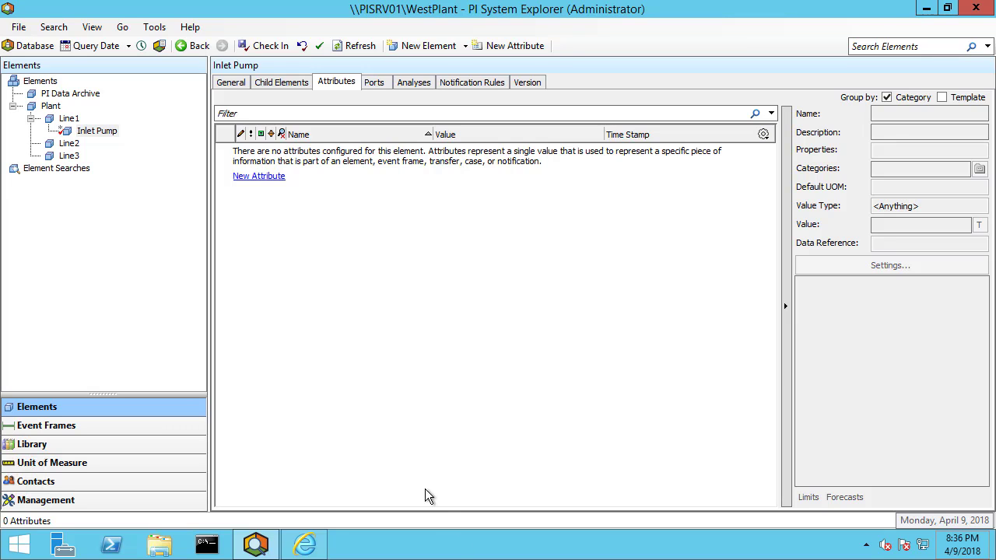
Step: Add a new attribute named Oil Temperature to the Inlet Pump element
click(261, 177)
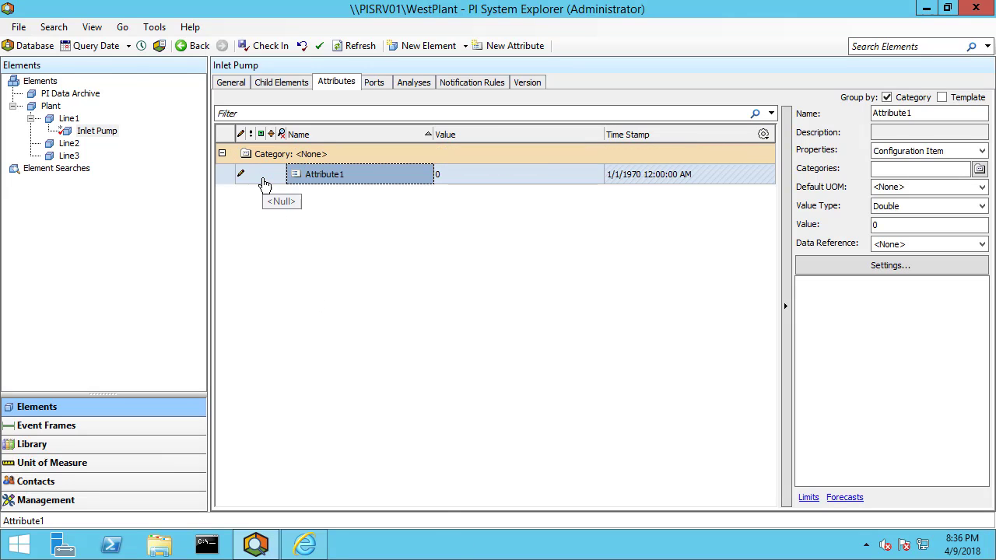
click(927, 114)
double_click(927, 114)
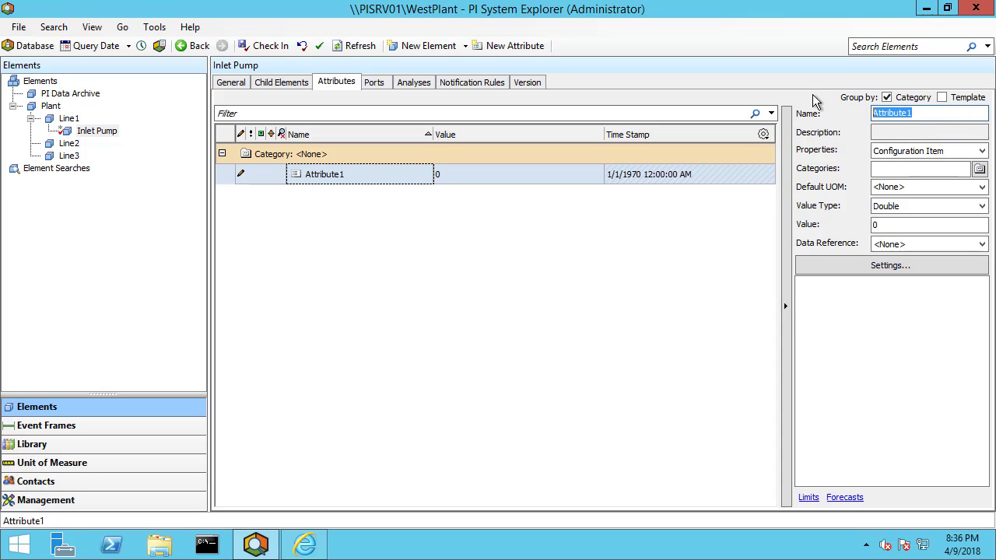
text(Oil Temperature)
click(754, 237)
click(643, 174)
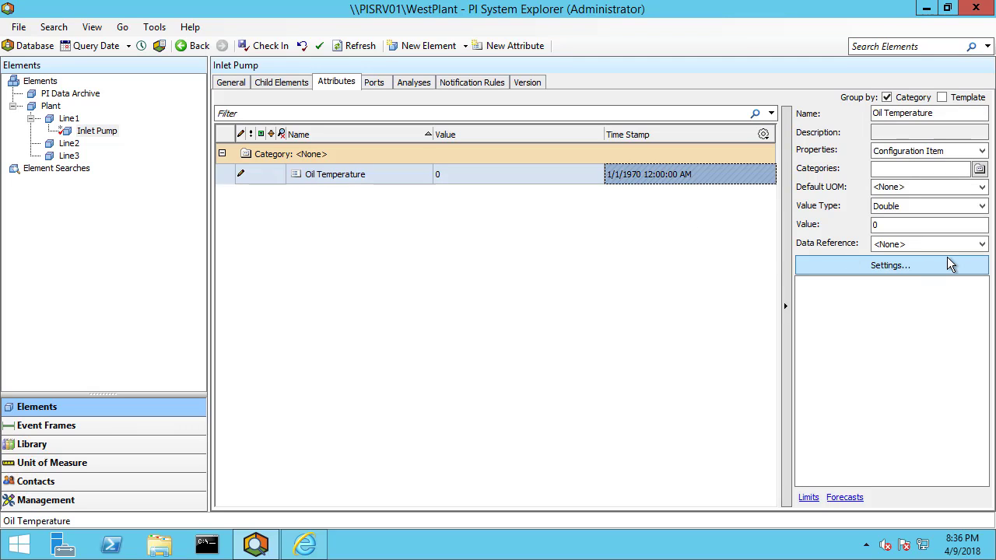
Step: Set the Inlet Pump Oil Temperature attribute's default unit of measure to degree Fahrenheit
click(978, 244)
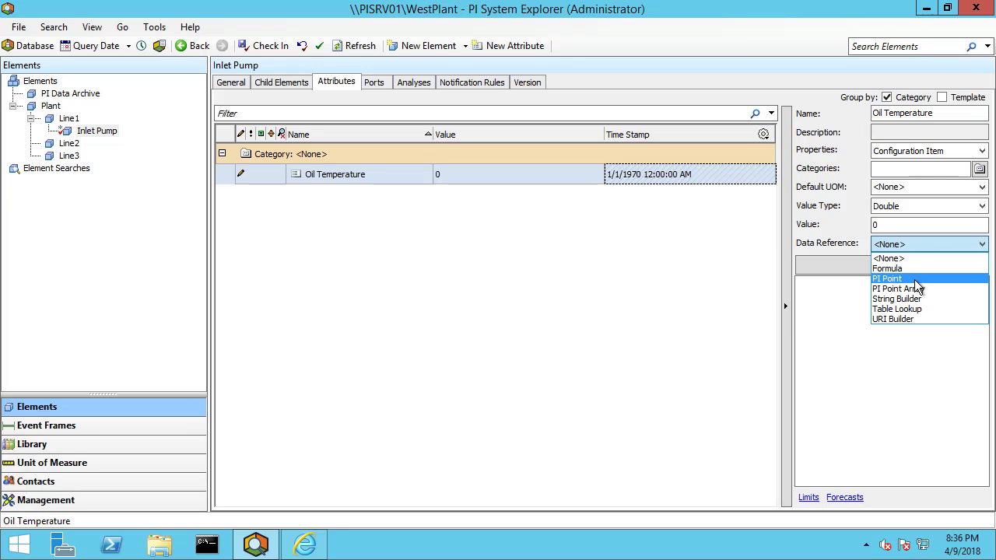
click(836, 218)
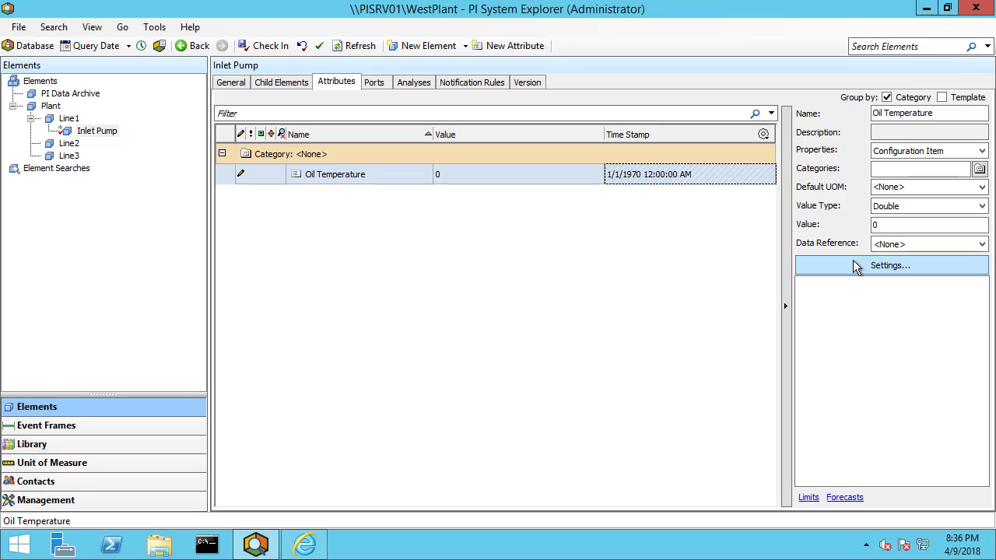
click(982, 189)
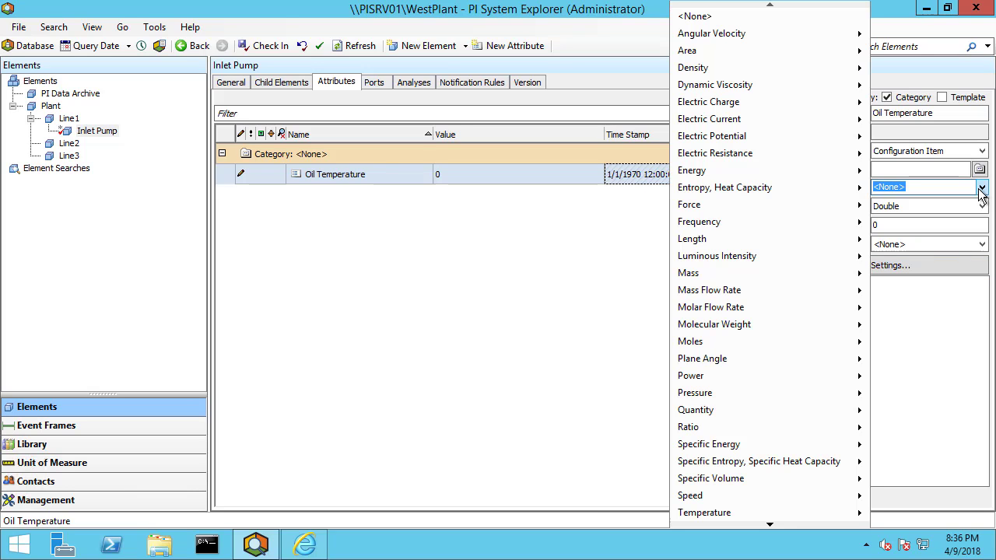
mouse_move(739, 518)
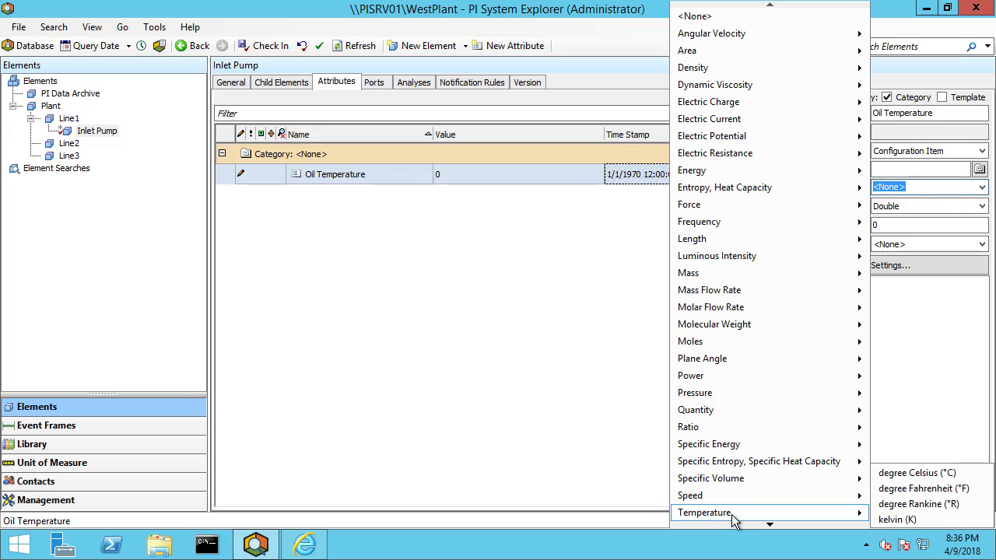
click(914, 490)
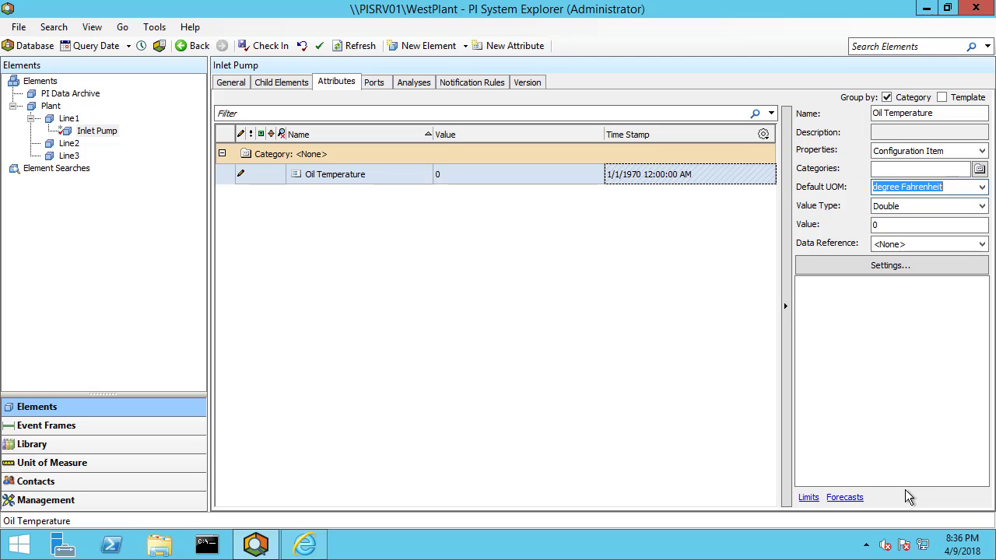
Step: Give the Oil Temperature attribute a PI Point data reference and find and assign the tag Inlet Pump.Oil Temperature
click(925, 266)
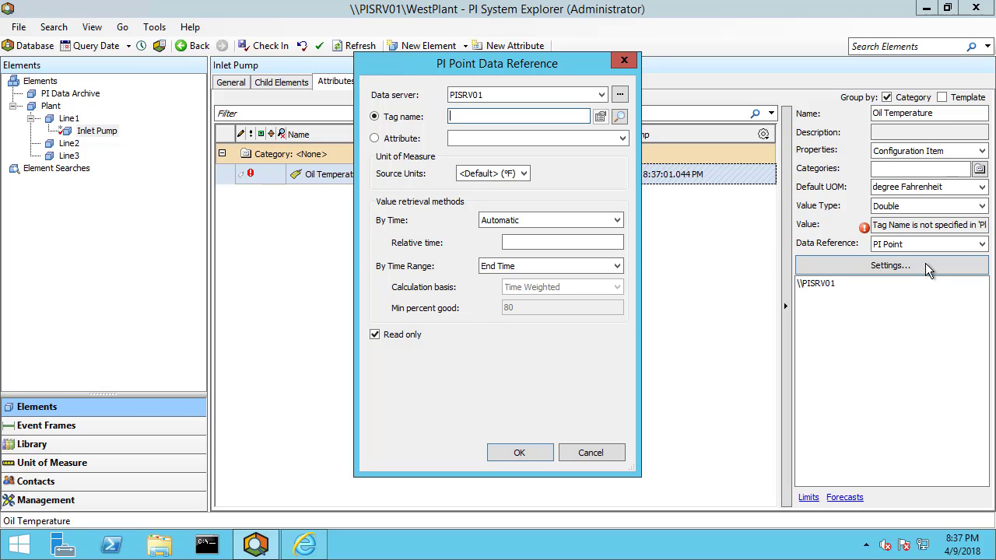
click(619, 116)
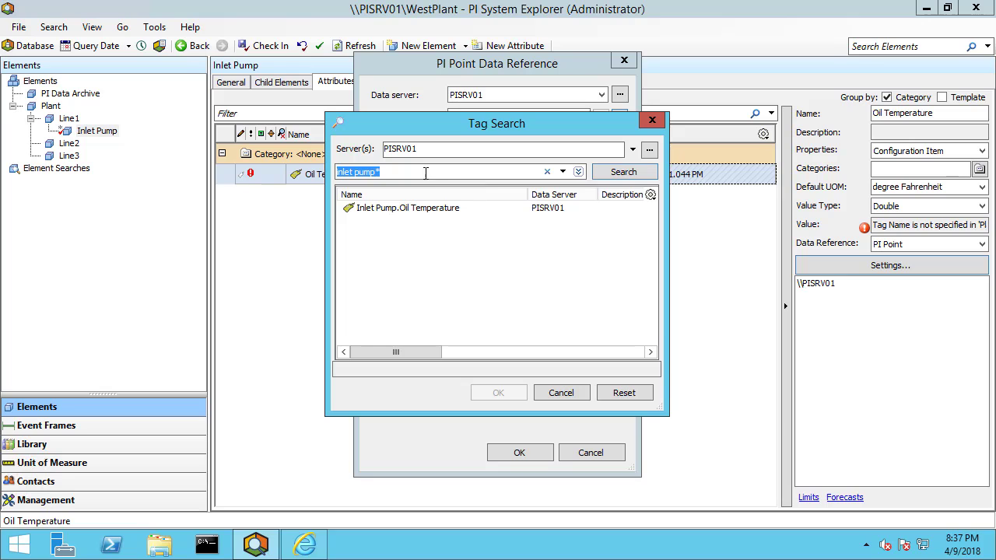
click(438, 174)
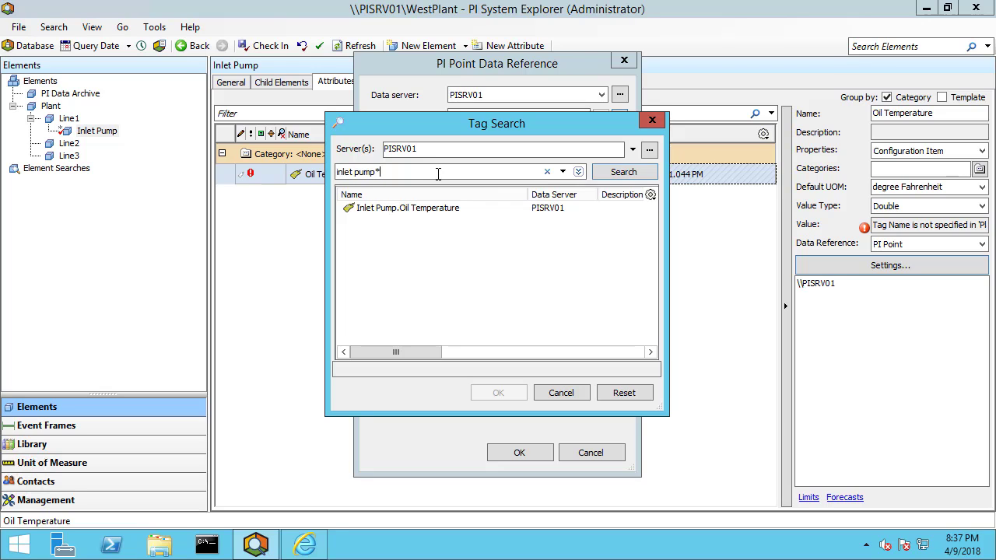
click(386, 208)
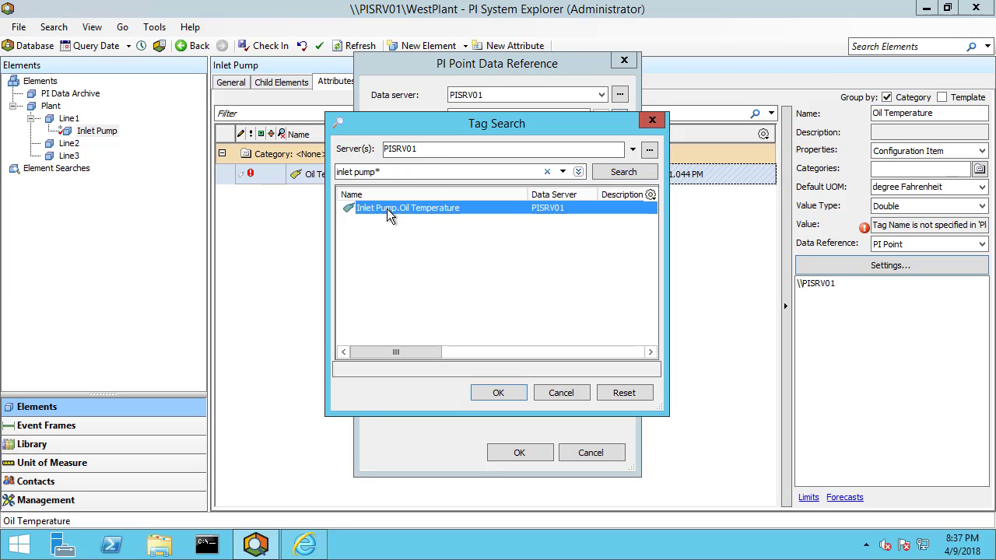
click(498, 392)
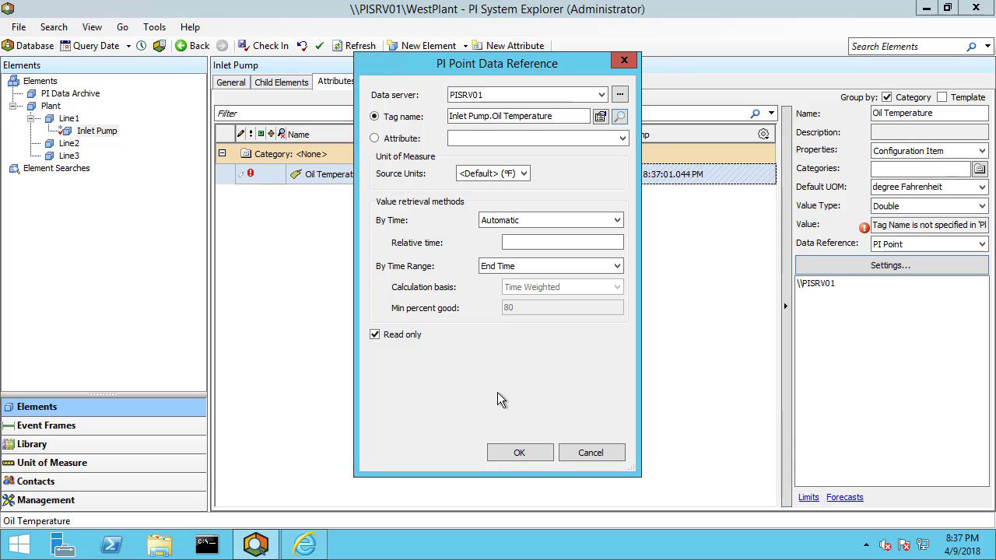
Step: Set the source units of the PI Point data reference to °C and accept its settings
click(523, 174)
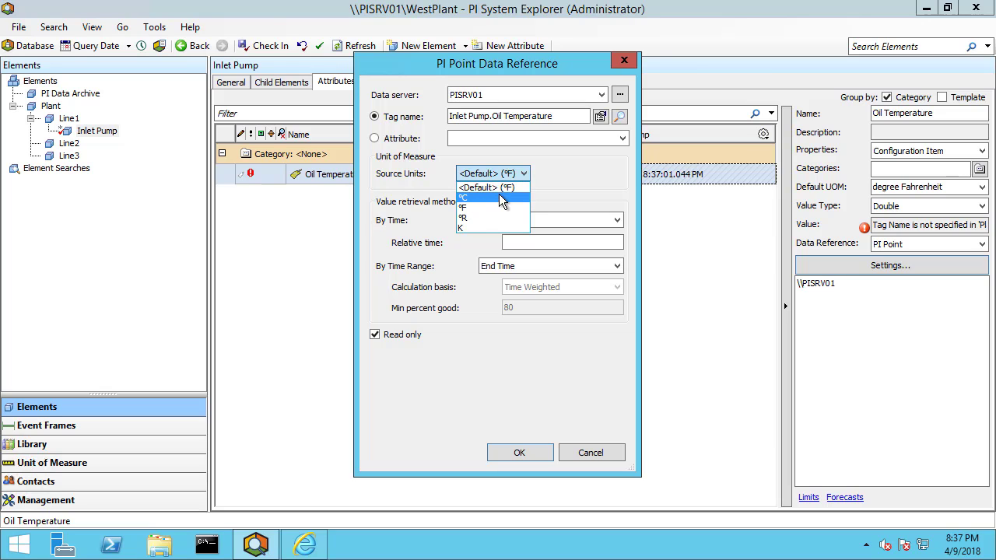
click(501, 199)
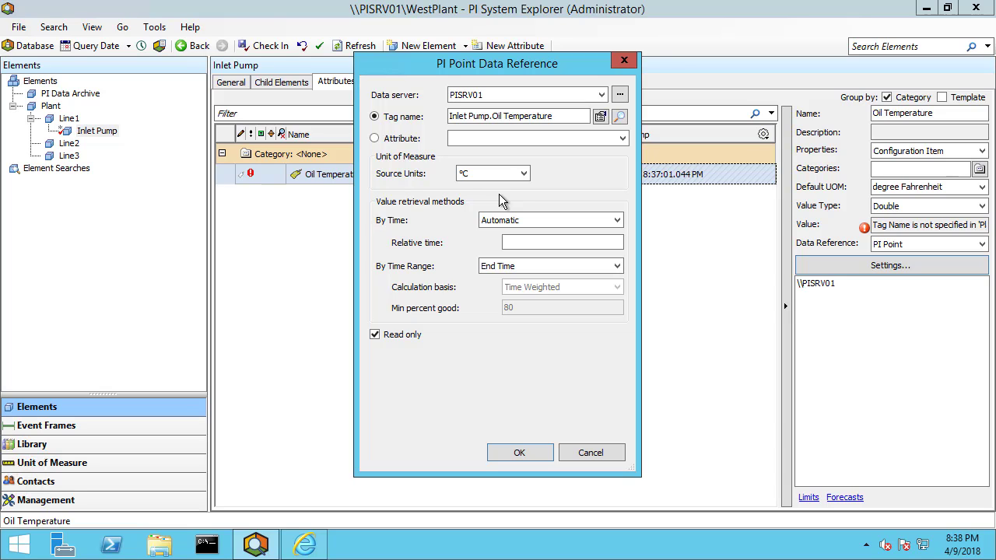
click(519, 453)
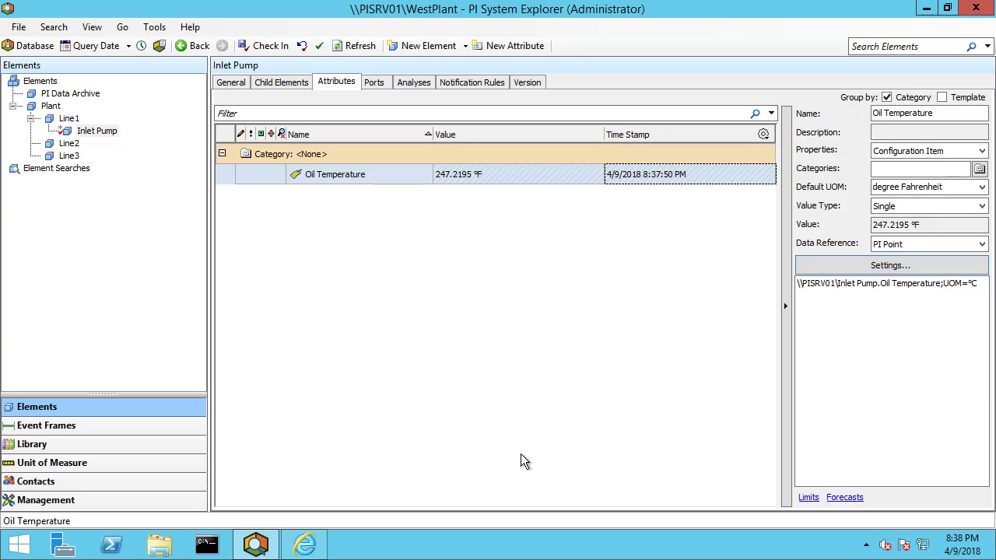
Step: View a trend of the Inlet Pump's Oil Temperature attribute
click(453, 174)
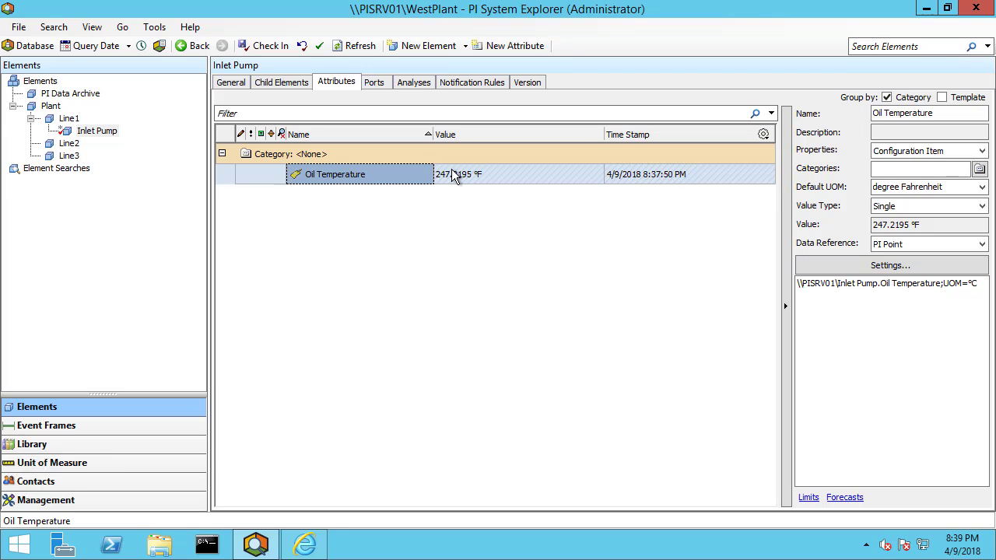
right_click(453, 175)
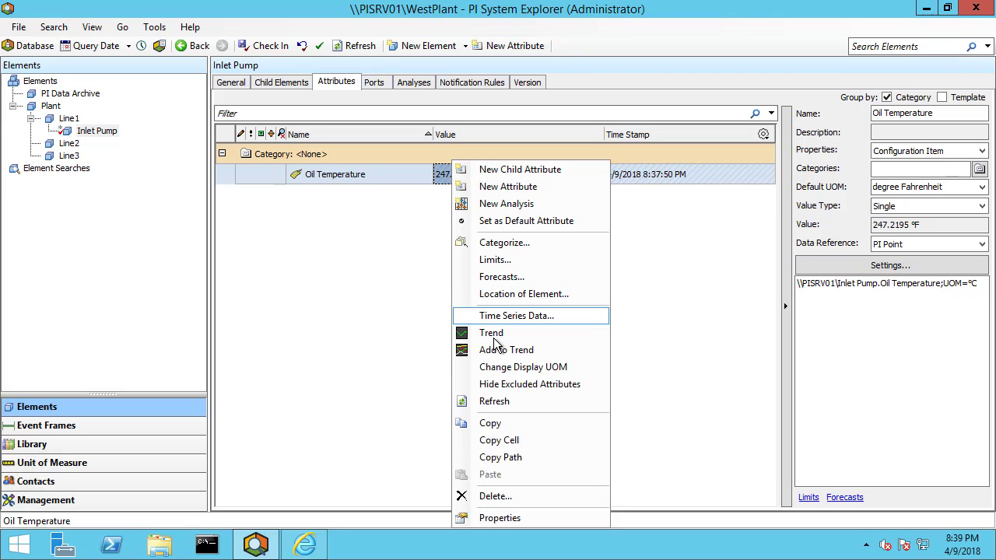
click(495, 334)
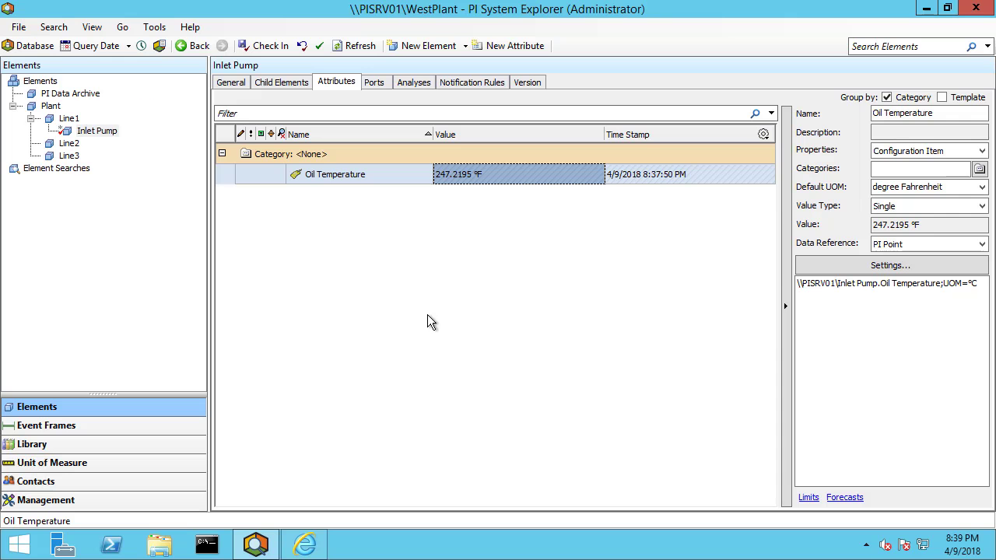
Step: Delete the Inlet Pump element from Line1 and check the deletion in to the WestPlant database
right_click(91, 131)
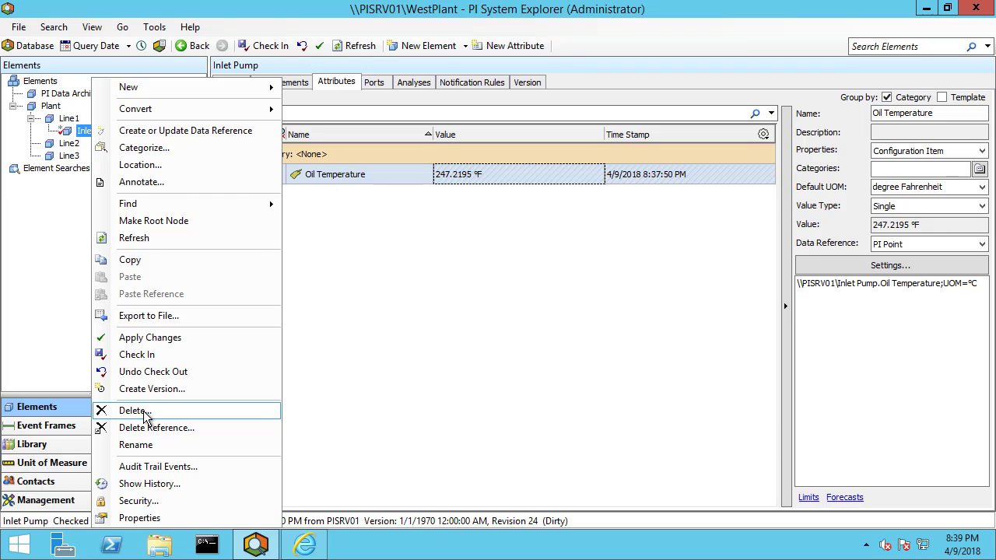
click(144, 410)
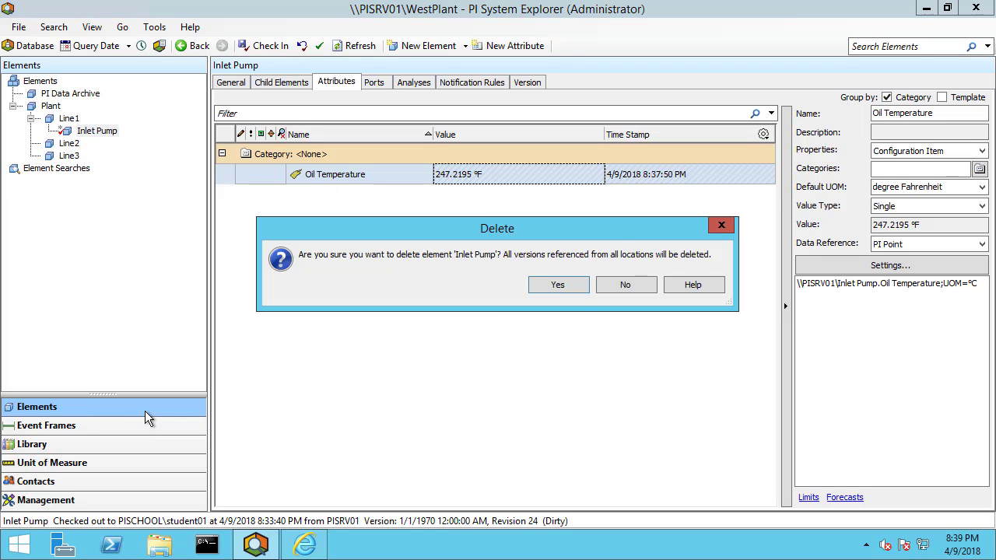
click(582, 284)
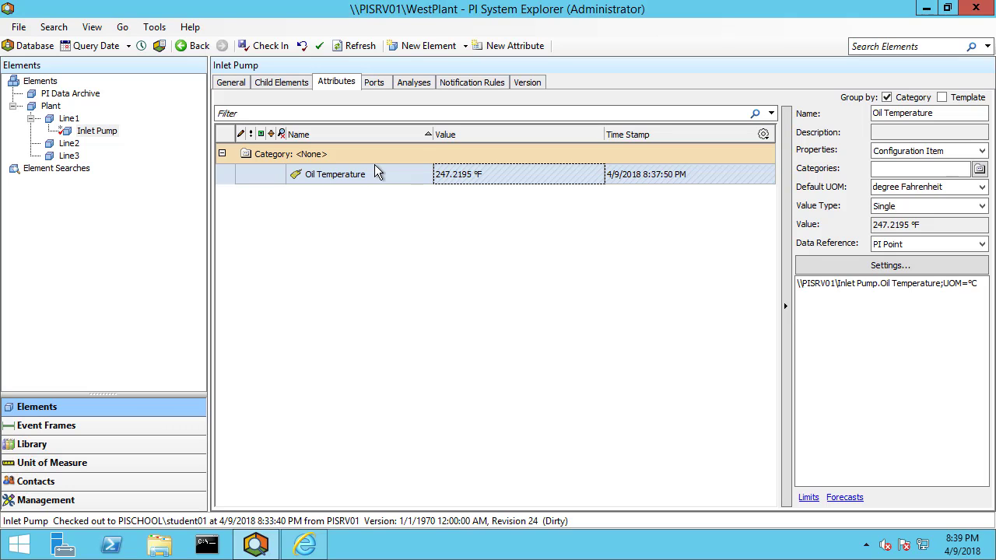
click(256, 46)
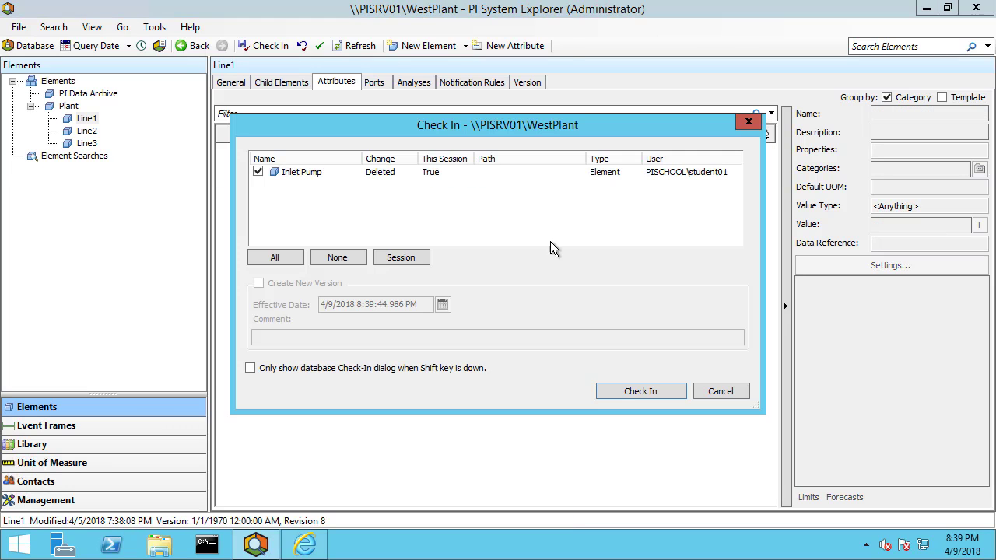
click(620, 392)
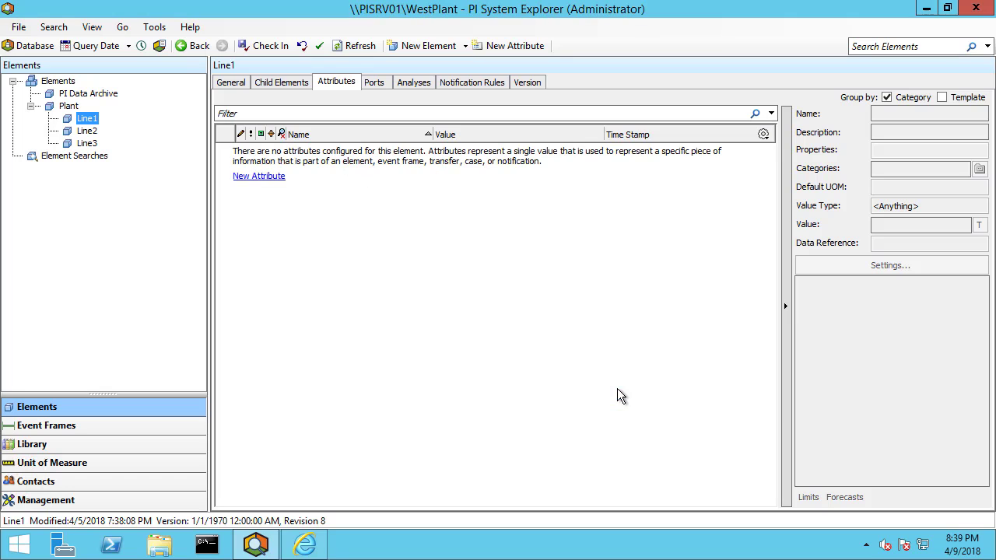
Step: Create a new element template in the WestPlant library
click(45, 447)
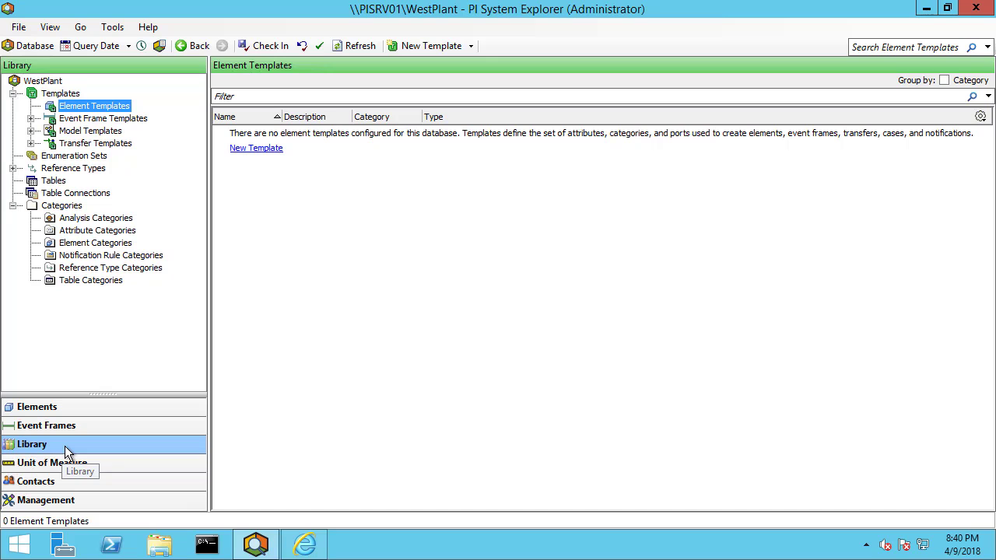
right_click(104, 102)
click(168, 110)
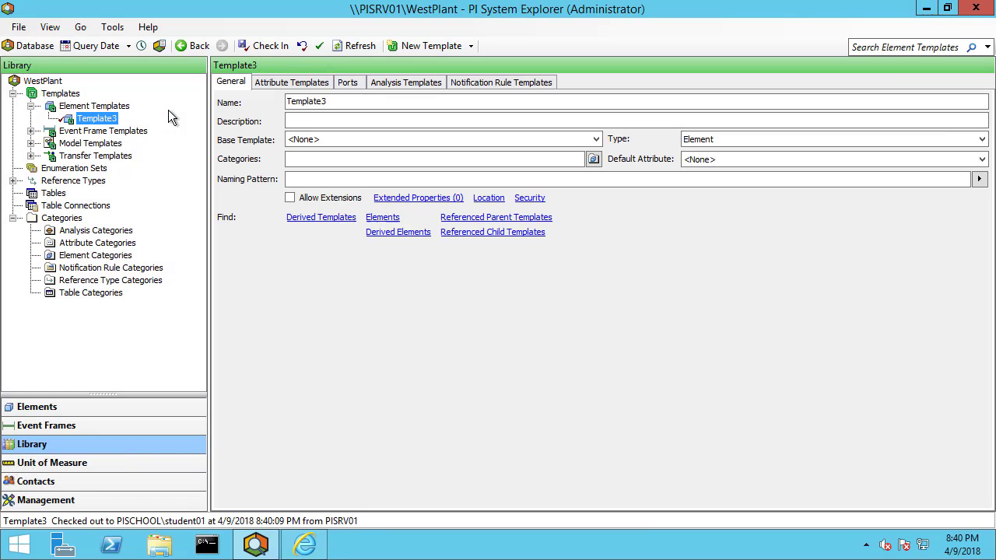
Step: Add an attribute template named Oil Temperature to the new element template
click(320, 82)
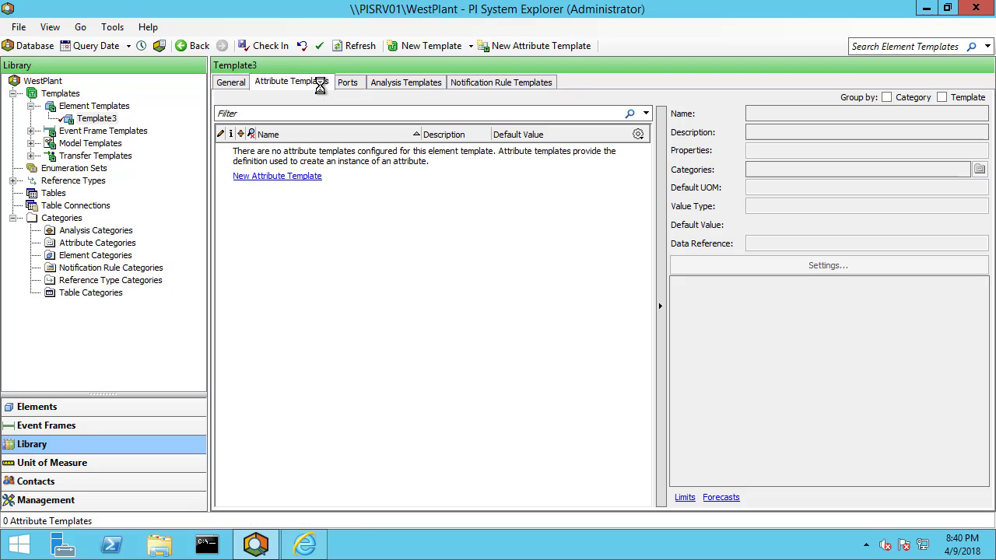
click(272, 181)
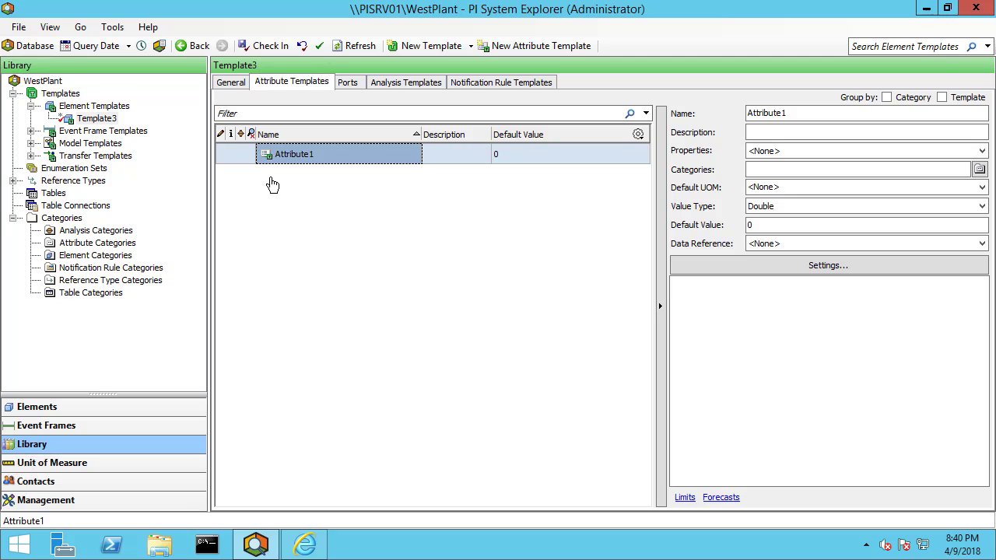
drag(809, 116, 676, 98)
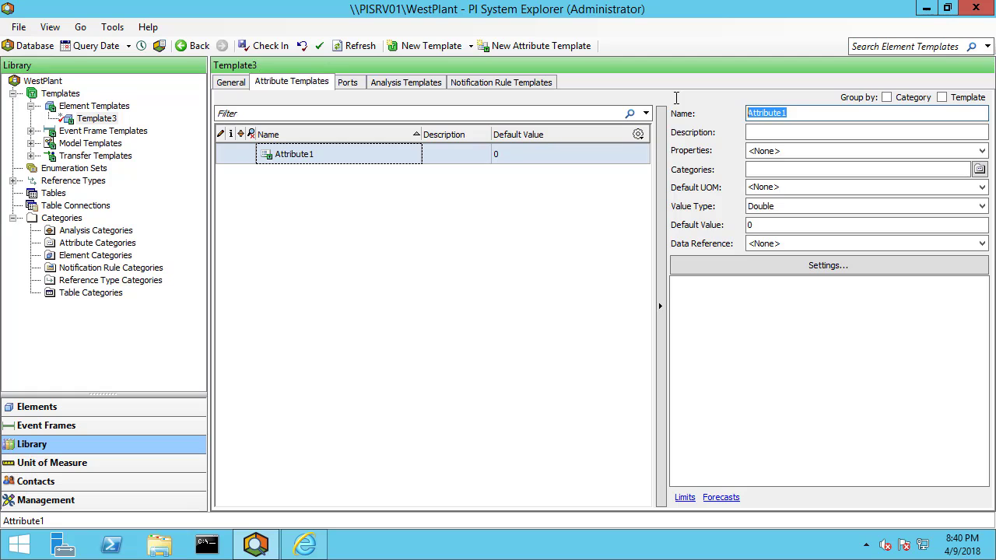
text(Oil Temperature)
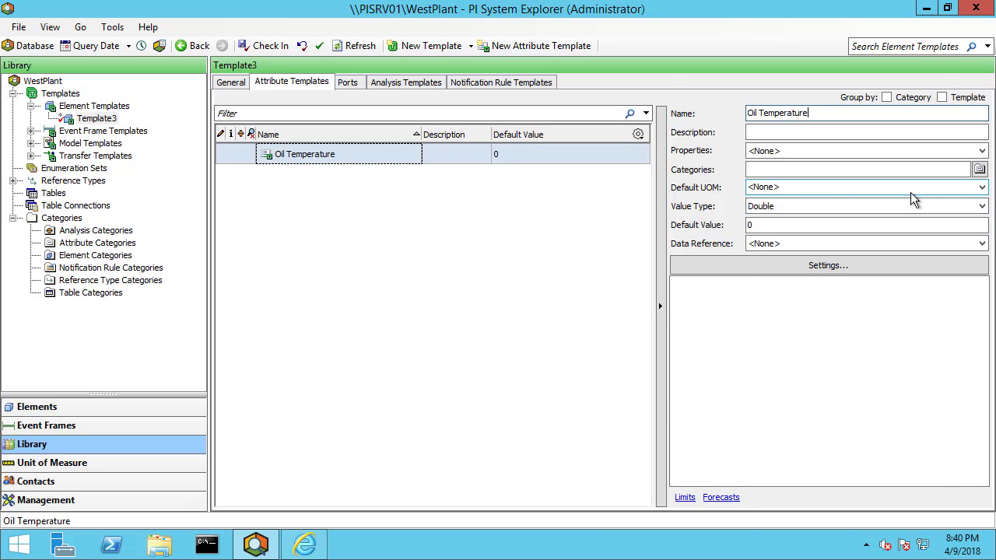
Step: Set the default unit of measure of the Oil Temperature attribute template to degree Fahrenheit
click(982, 187)
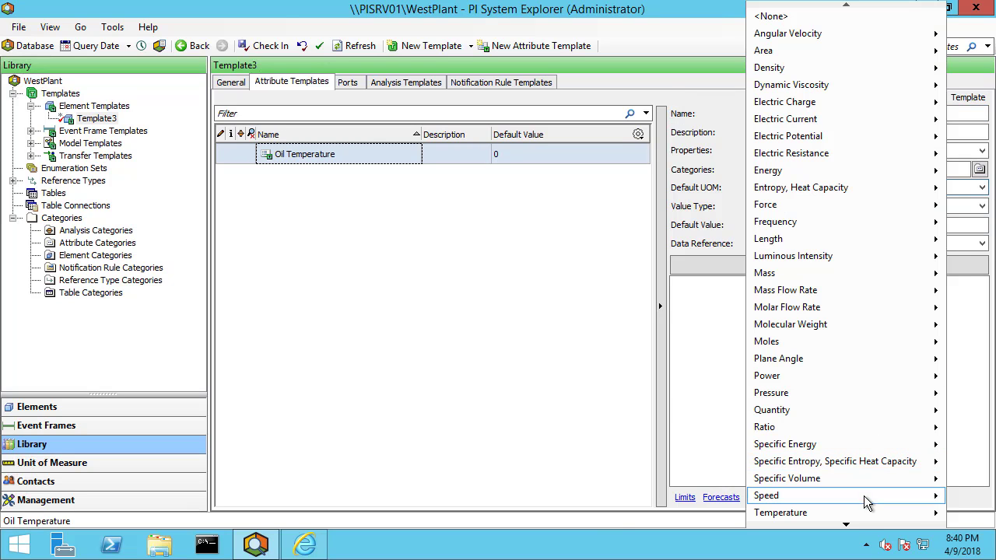
mouse_move(863, 513)
click(714, 489)
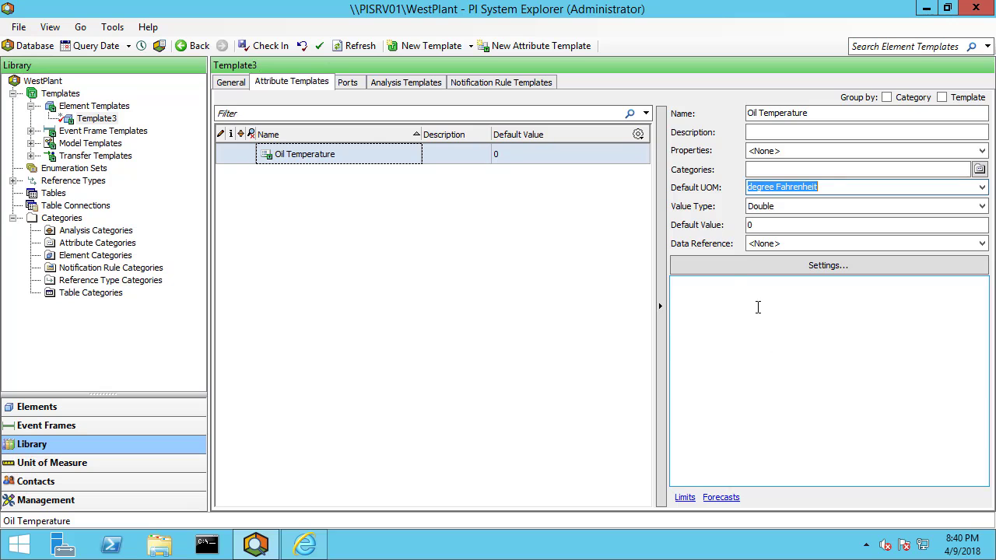
Step: Configure the Oil Temperature template as a PI Point reference using %Server% and %Element%.%Attribute%, with source units °C
click(751, 265)
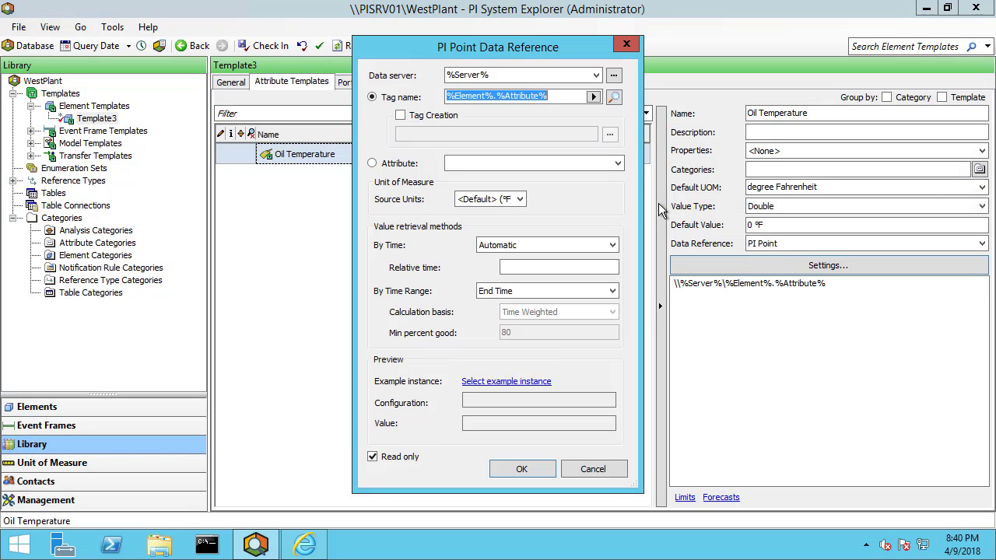
click(509, 75)
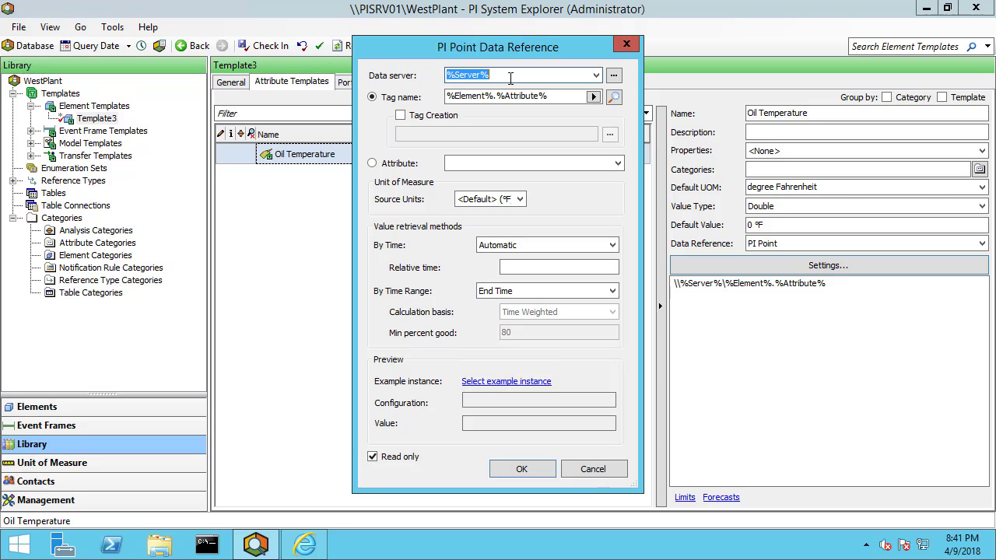
click(520, 199)
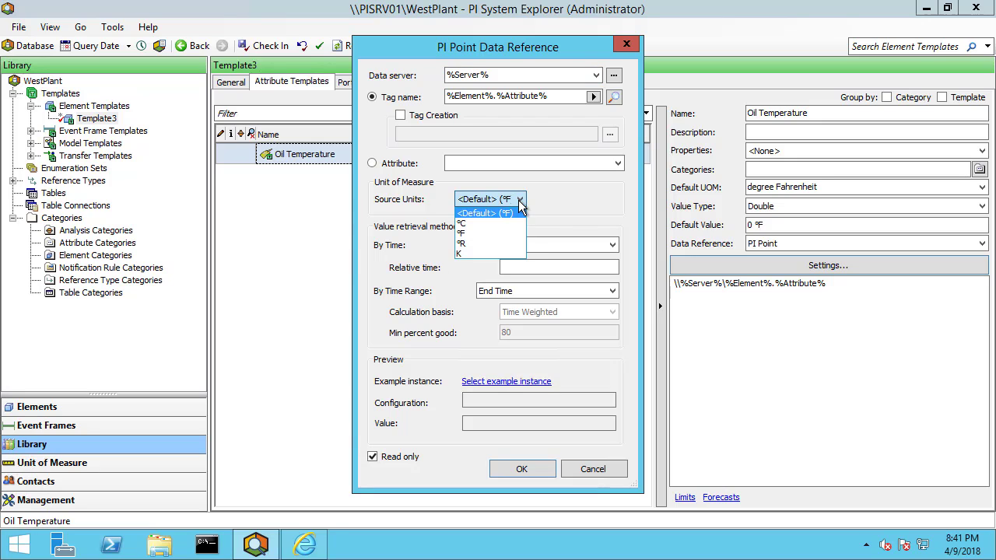
click(480, 223)
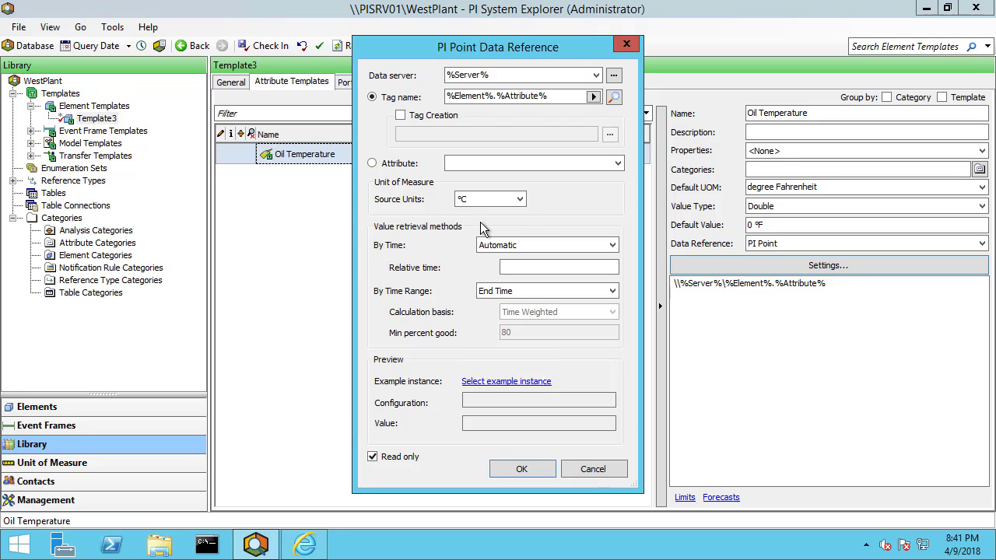
click(521, 469)
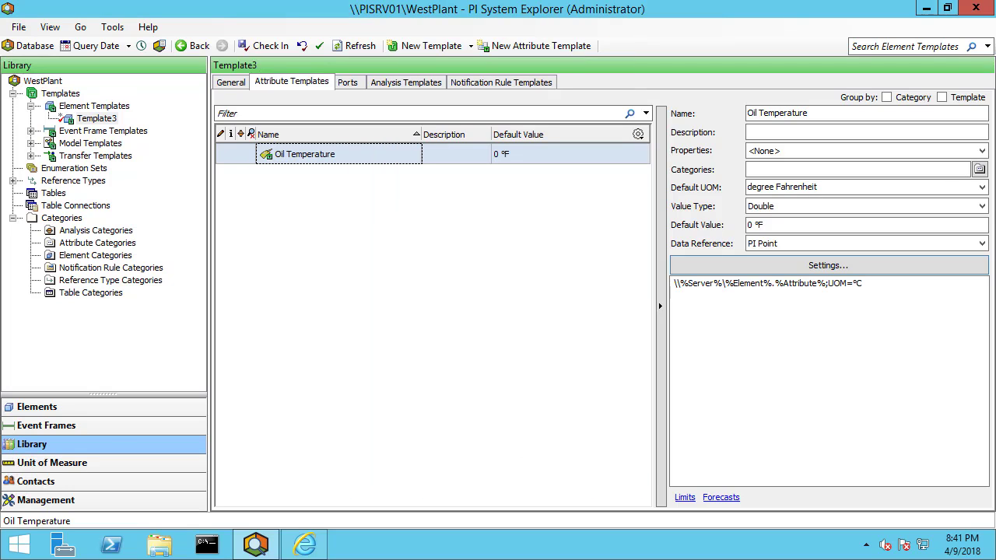
Step: Create a child element under Line1 based on the Template3 element template
click(107, 407)
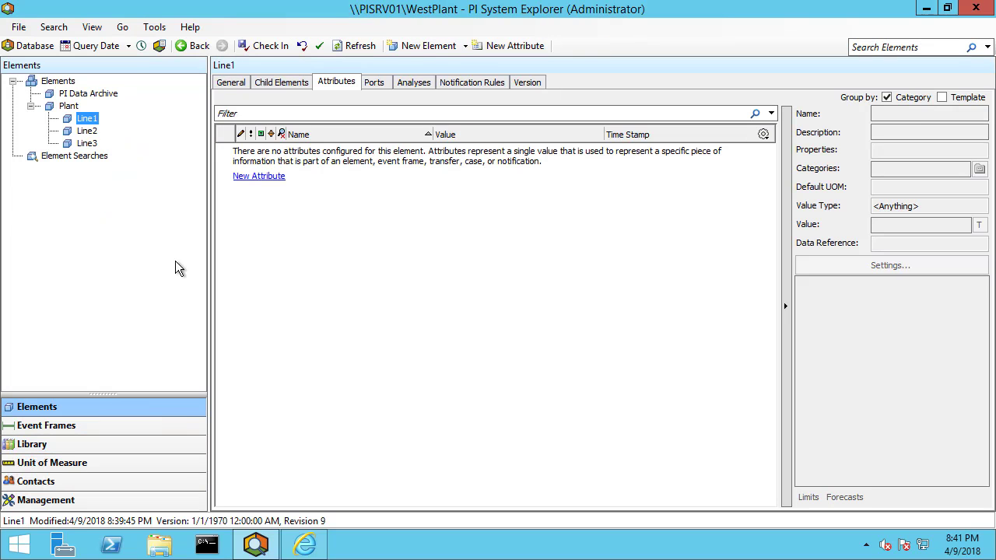
right_click(91, 117)
mouse_move(154, 123)
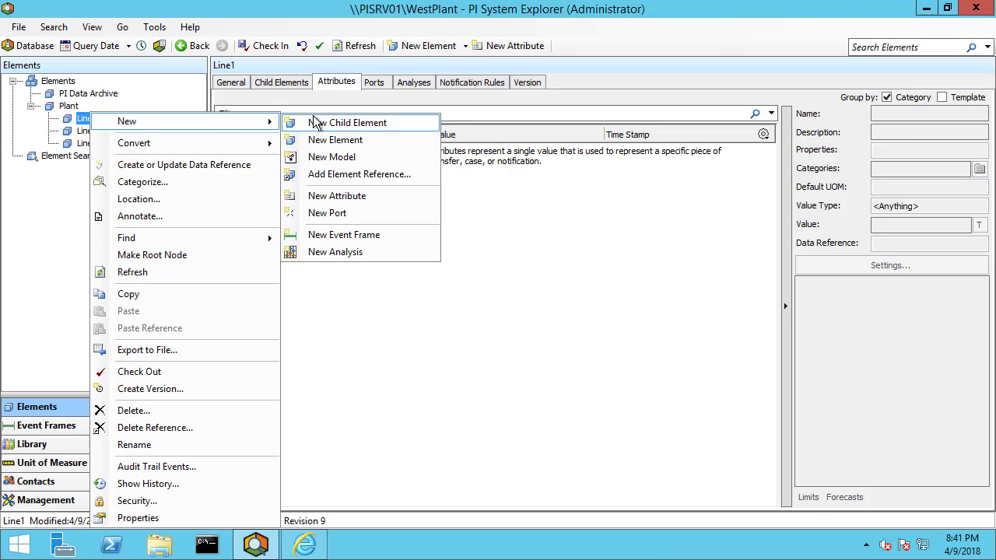
click(325, 125)
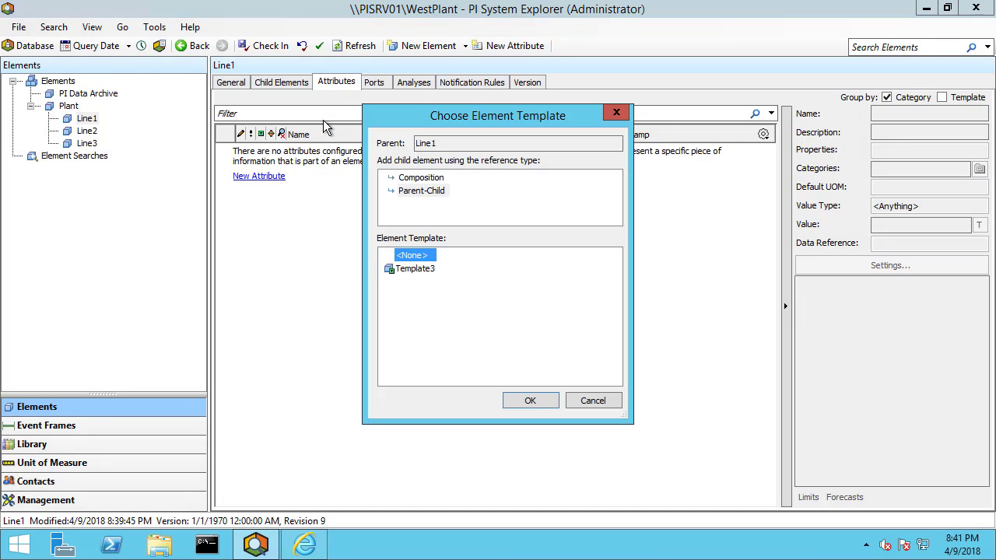
click(418, 272)
click(551, 402)
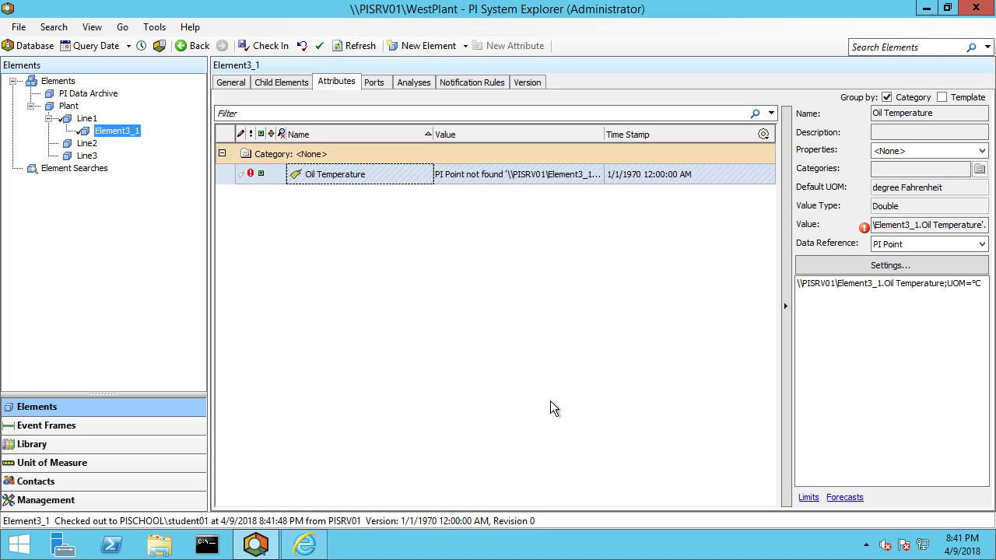
Step: Name the new child element Inlet Pump and check all pending changes in to the WestPlant database
click(230, 81)
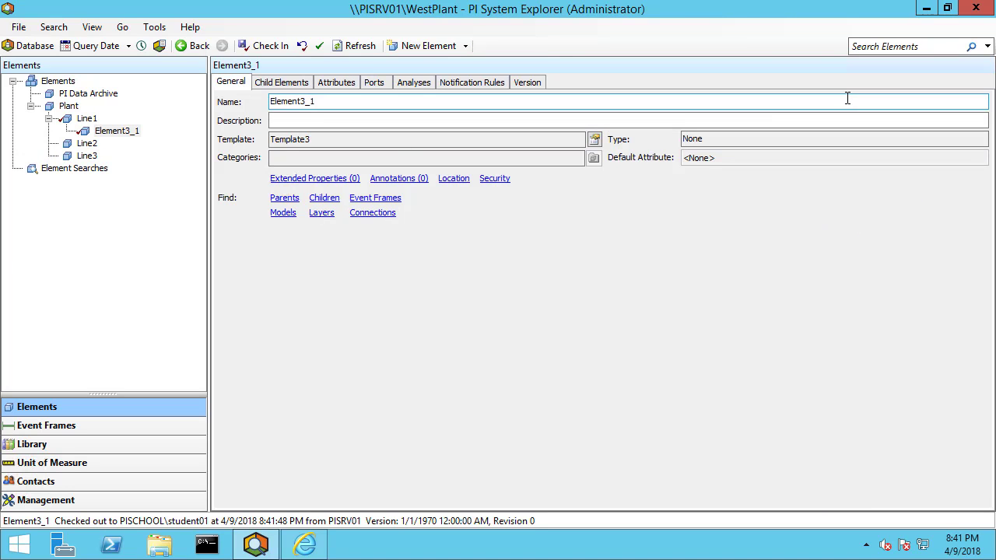
double_click(334, 101)
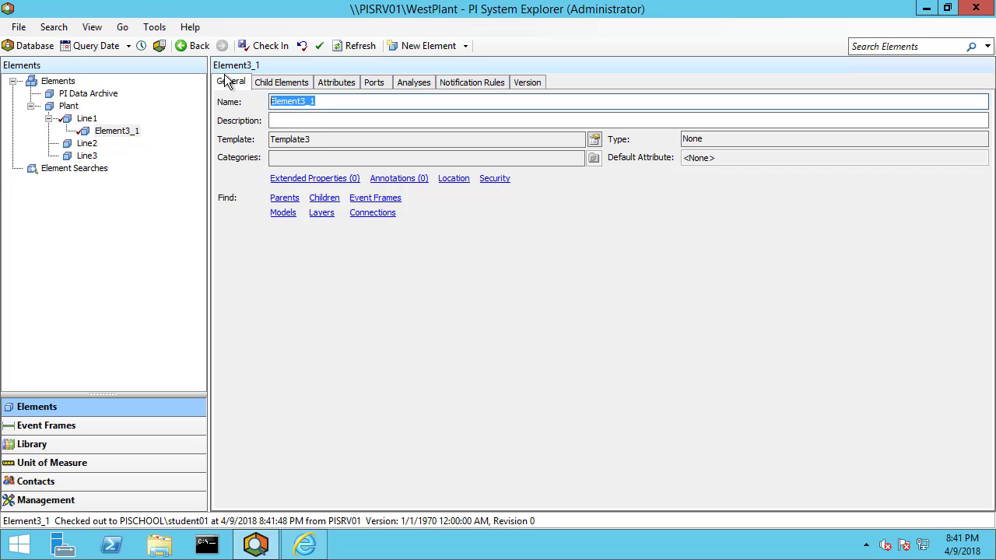
text(Inlet Pump)
click(279, 47)
click(640, 391)
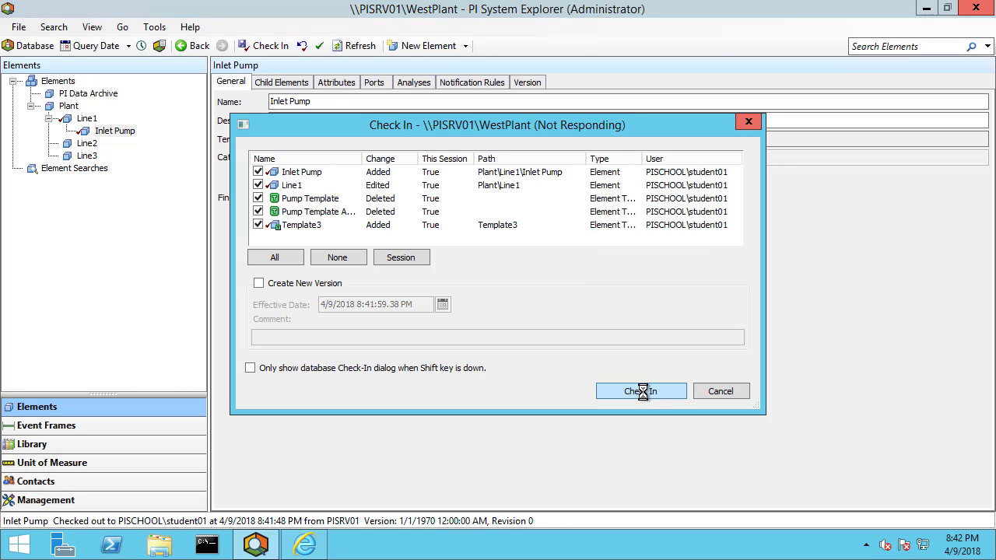
Step: Refresh the Inlet Pump's attributes and examine how the server and tag name are substituted in the Oil Temperature data reference
click(336, 82)
click(348, 47)
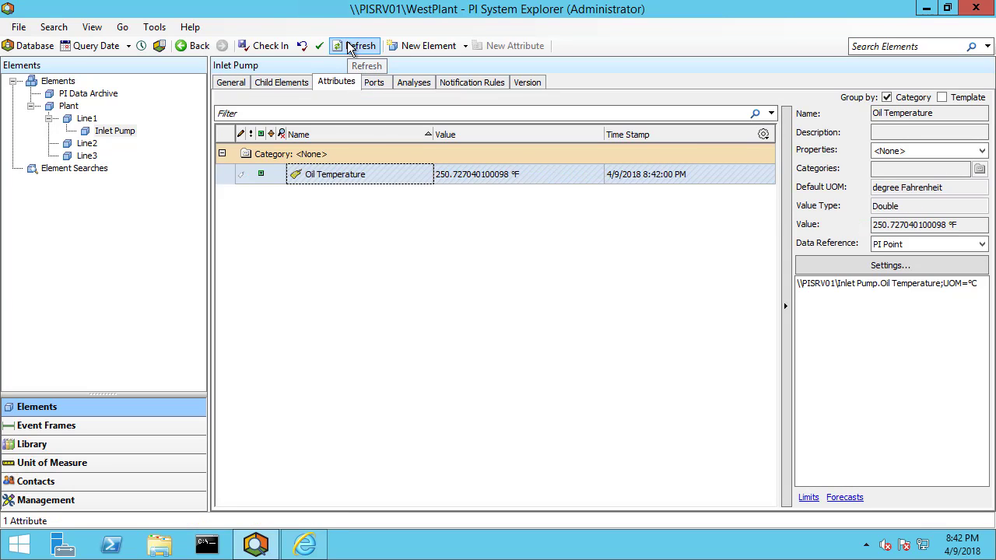
click(345, 179)
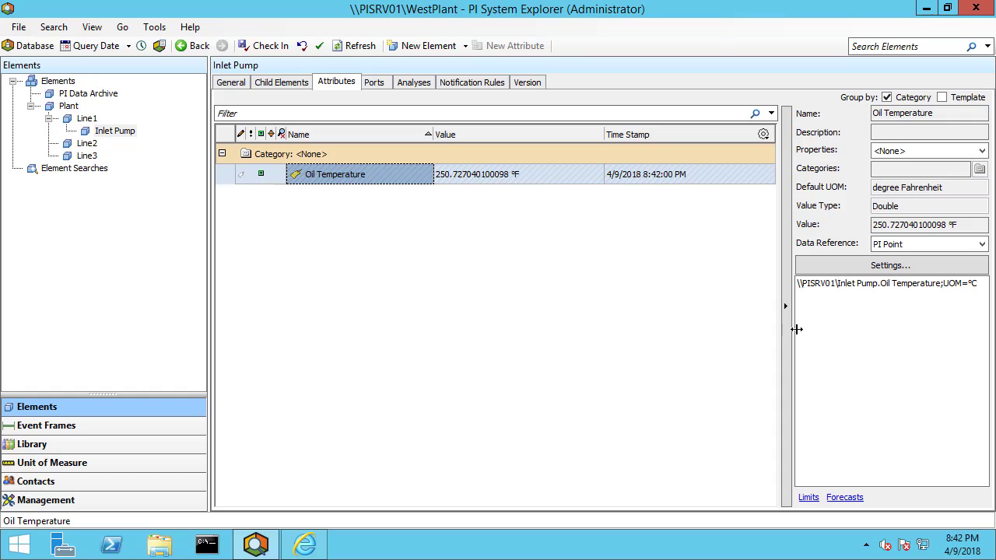
mouse_move(800, 296)
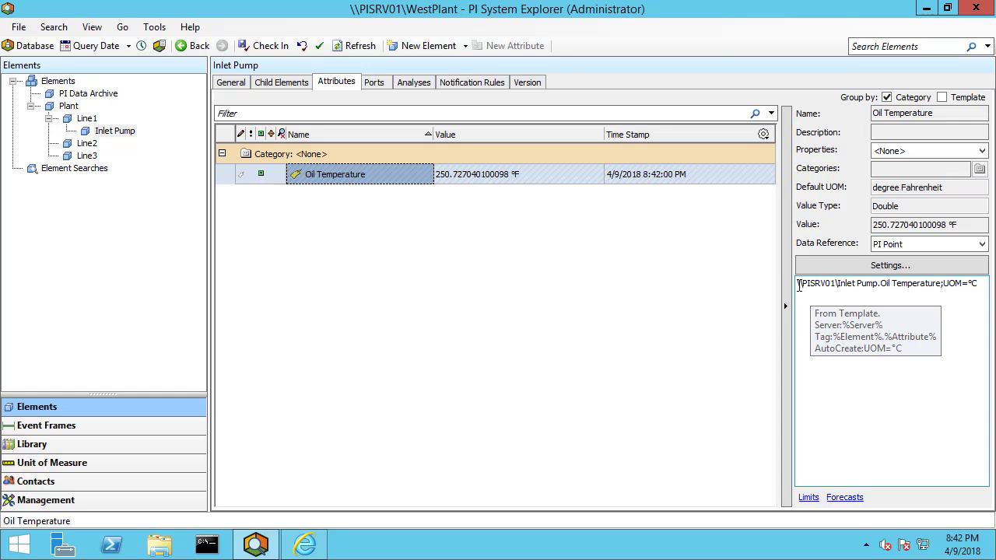
drag(802, 284, 836, 285)
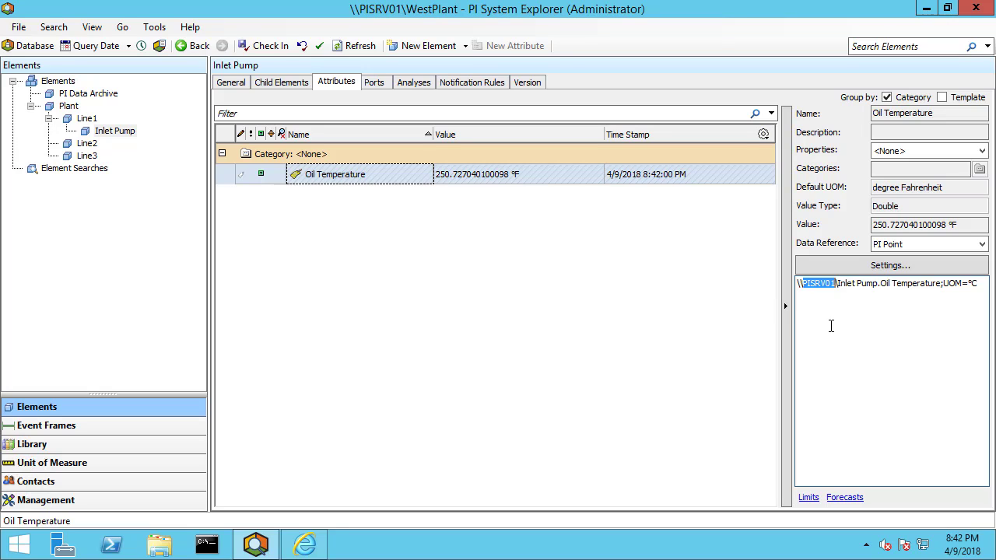
drag(837, 285, 941, 287)
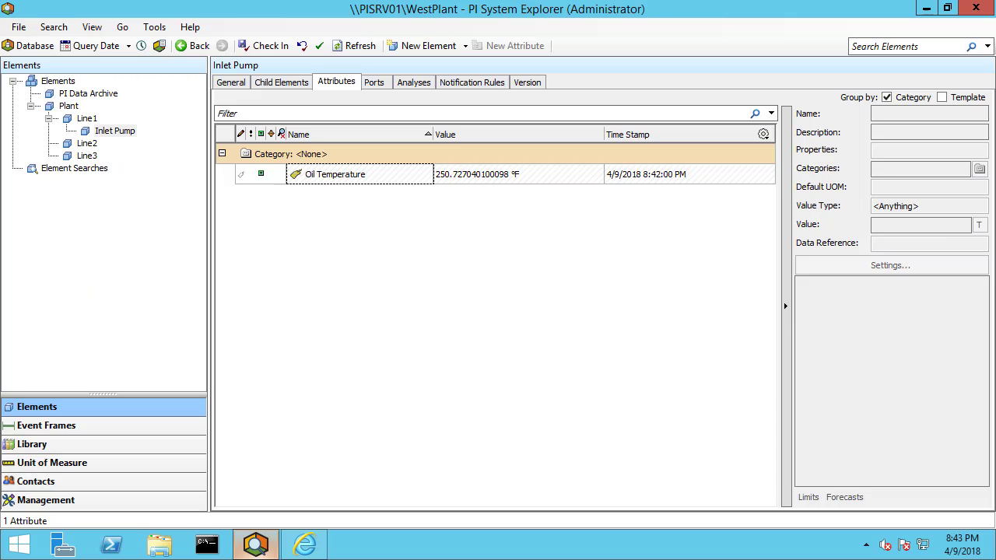
Step: Delete the Inlet Pump element from Line1
mouse_move(255, 544)
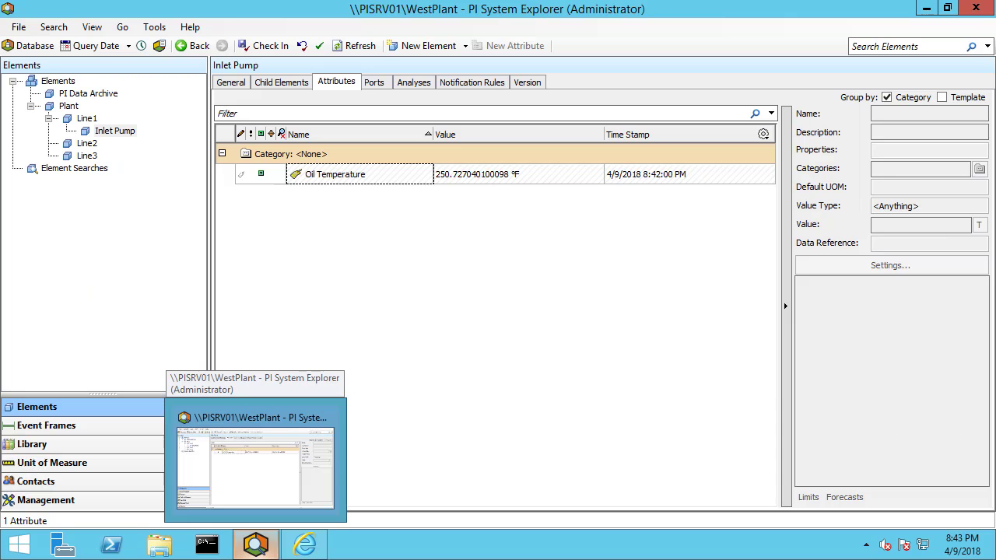
right_click(80, 118)
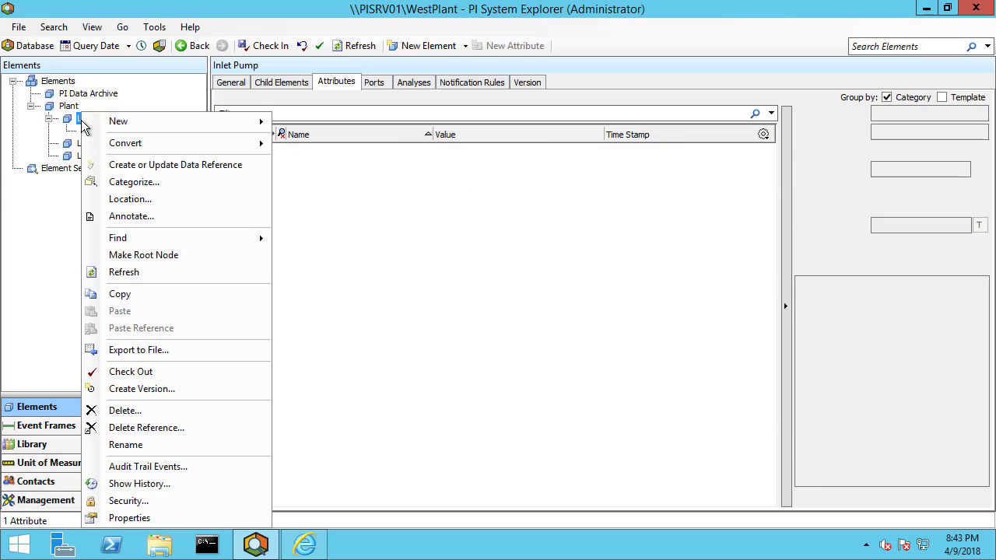
key(Escape)
right_click(117, 130)
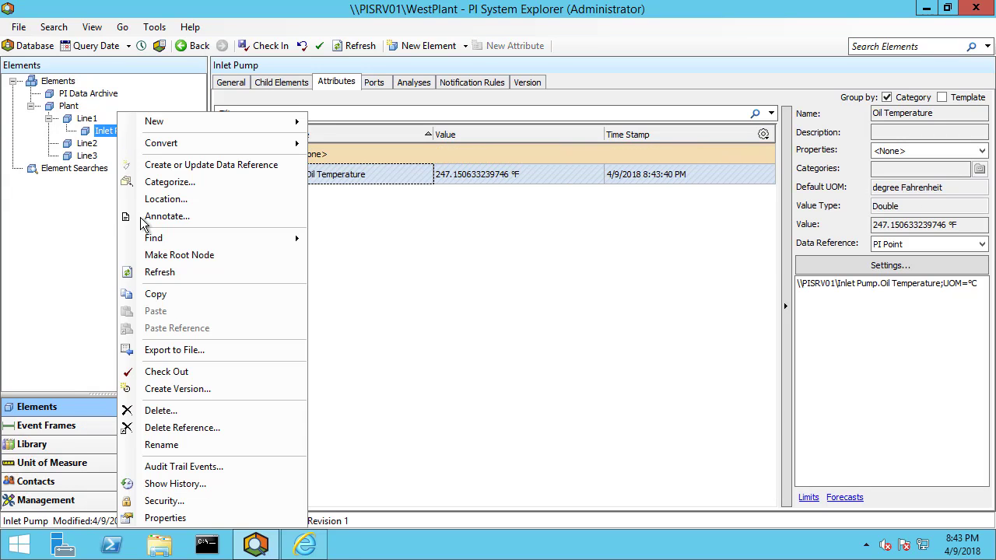
click(164, 411)
click(559, 285)
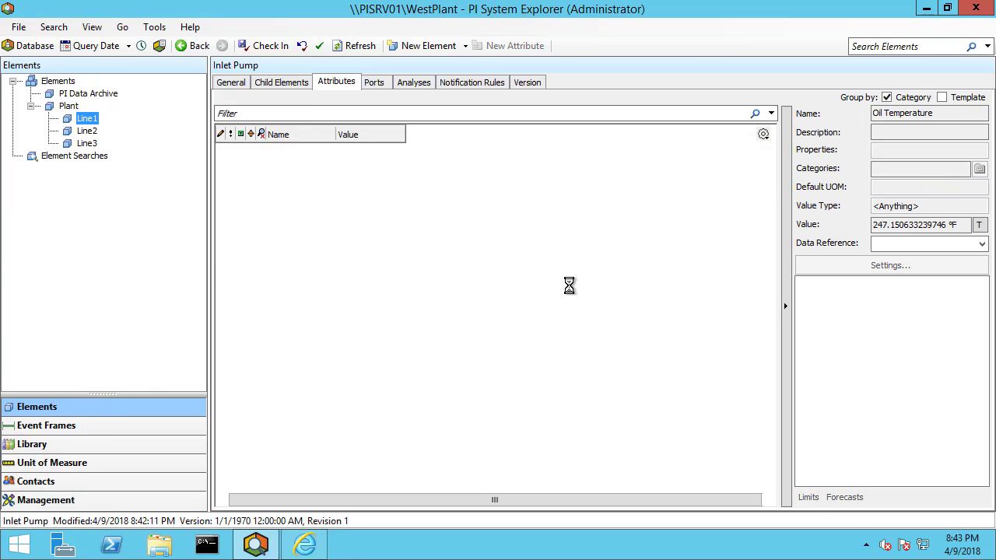
Step: Examine the Name attribute and its value on the PI Data Archive element
click(89, 97)
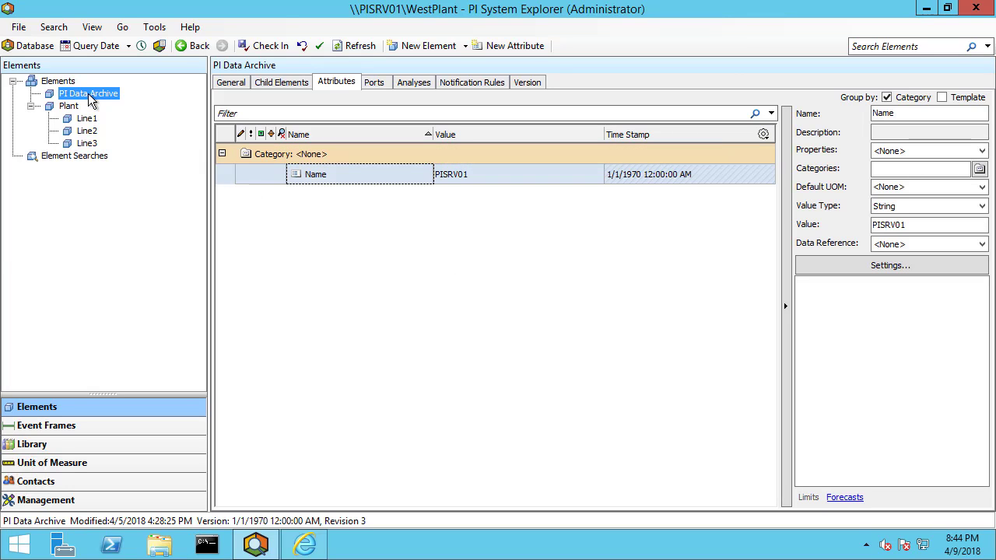
click(319, 176)
click(319, 176)
click(458, 181)
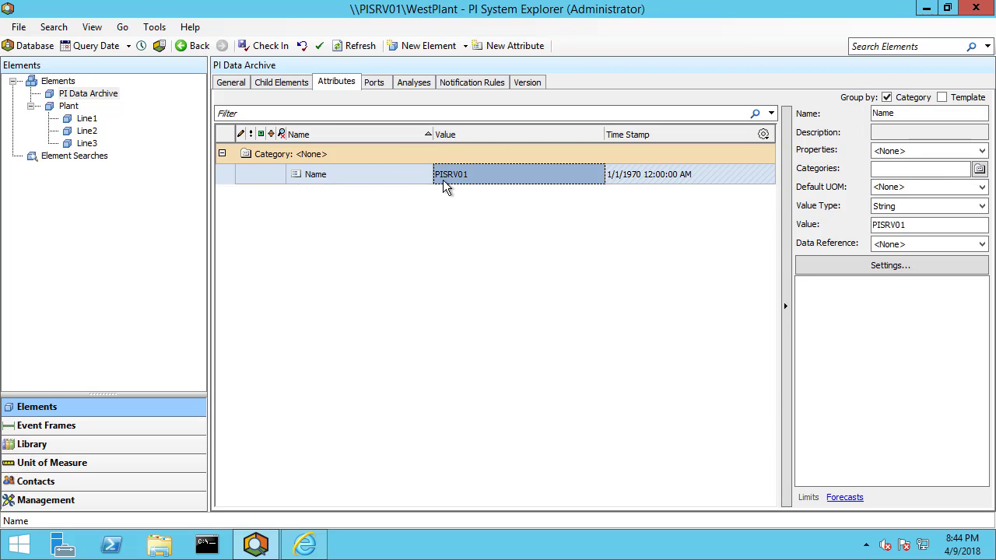
Step: Create another element template in the library and name it Pump Template Advanced
click(33, 447)
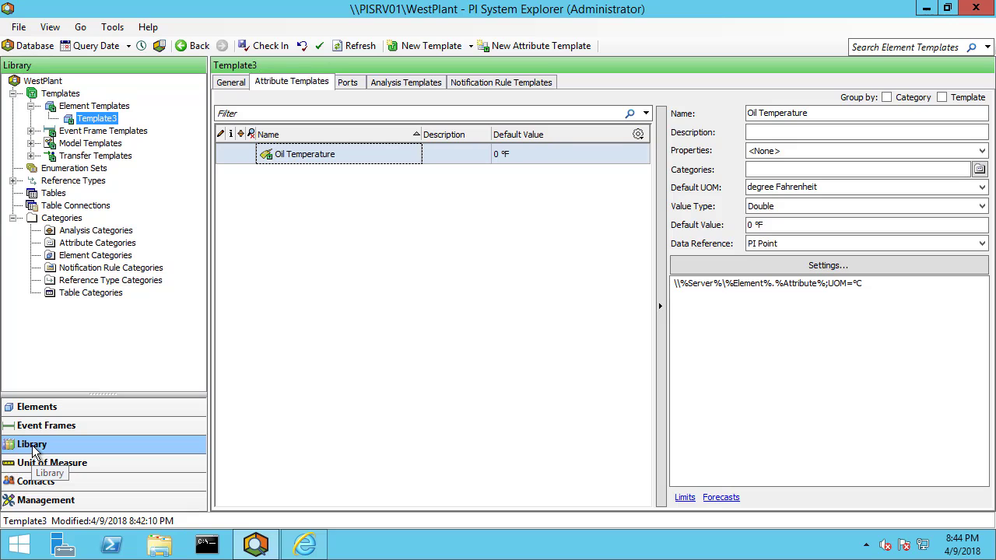
click(118, 107)
right_click(120, 113)
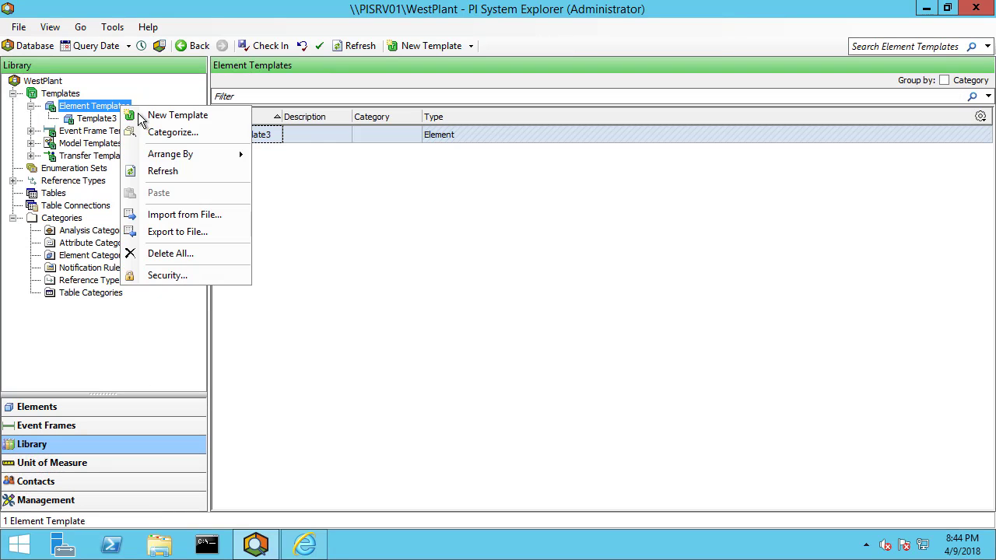
click(161, 116)
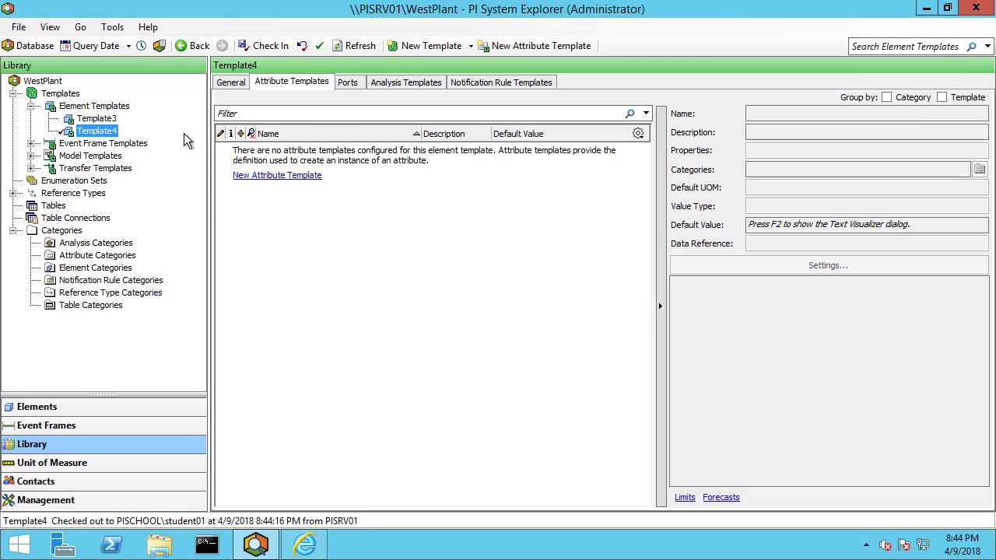
click(231, 83)
click(325, 107)
text(Pu)
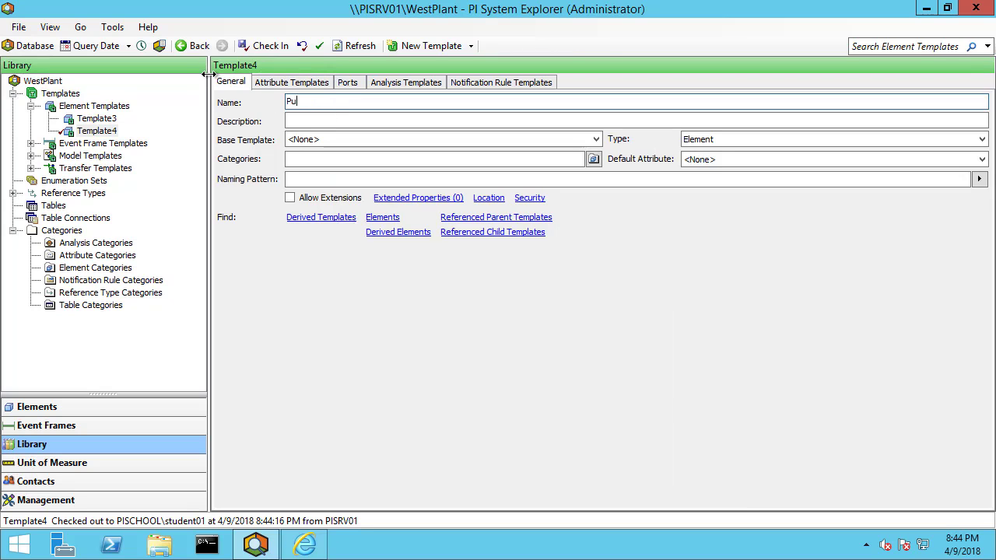
text(mp Template Advanced)
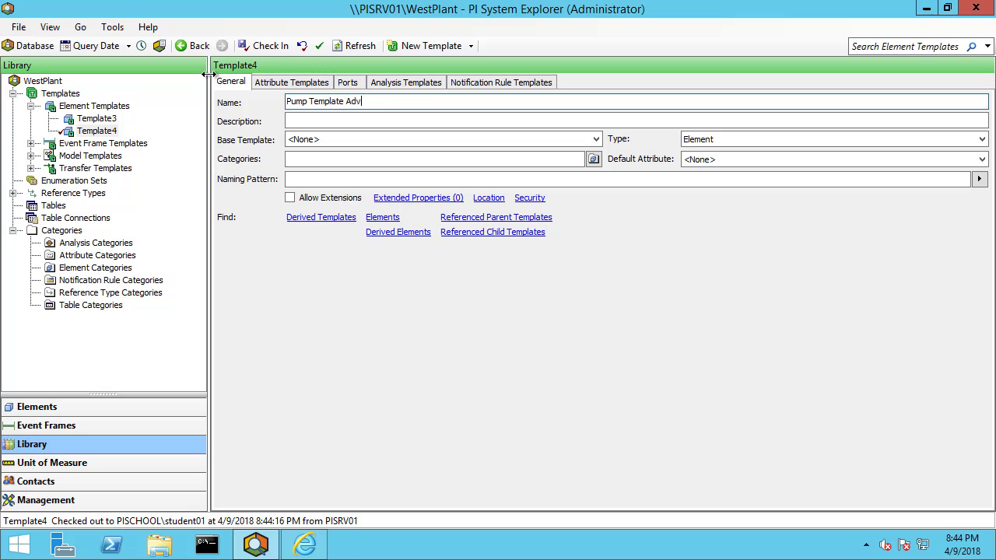
Step: Rename the Template3 element template as Pump Template
click(116, 118)
key(F2)
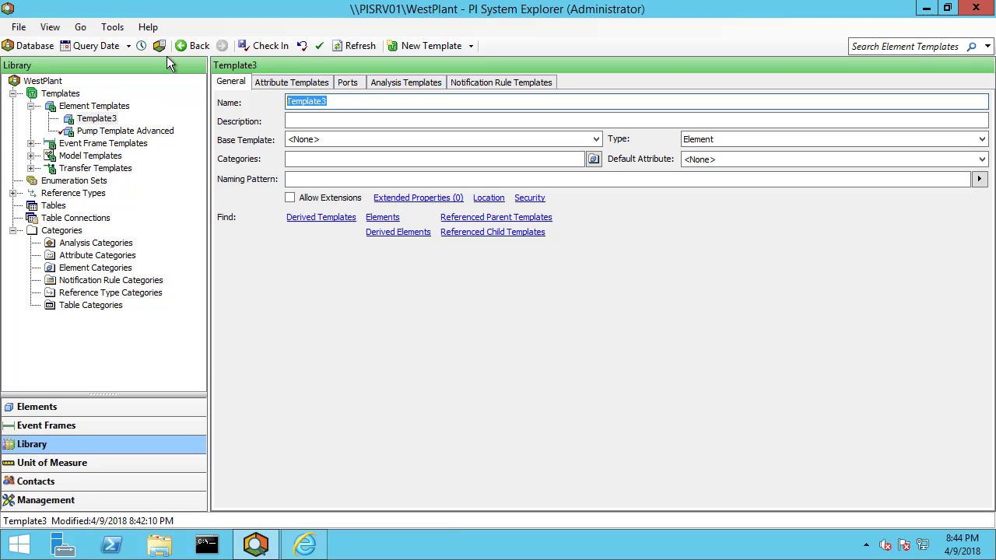
text(Pump Template)
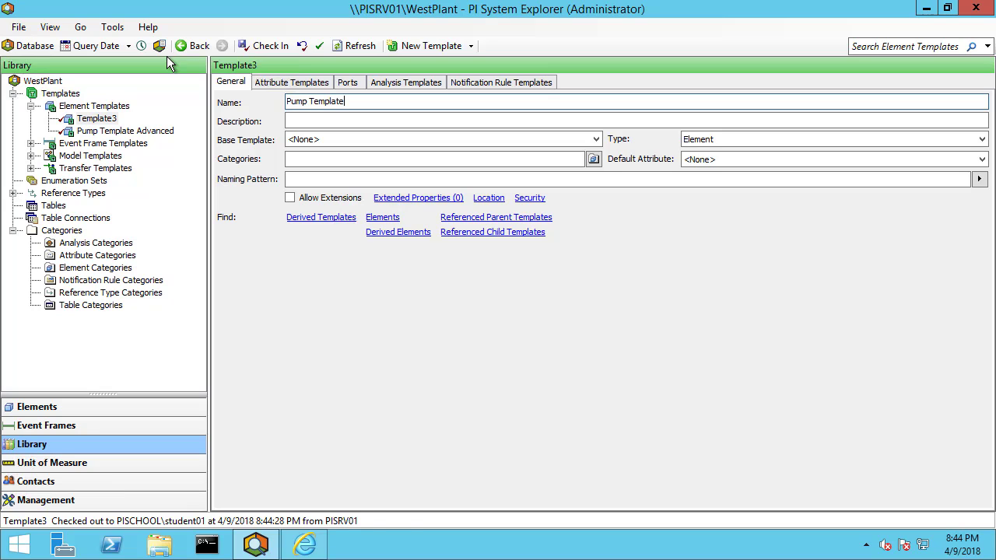
Step: Add an attribute template named Oil Temperature to Pump Template Advanced
click(111, 130)
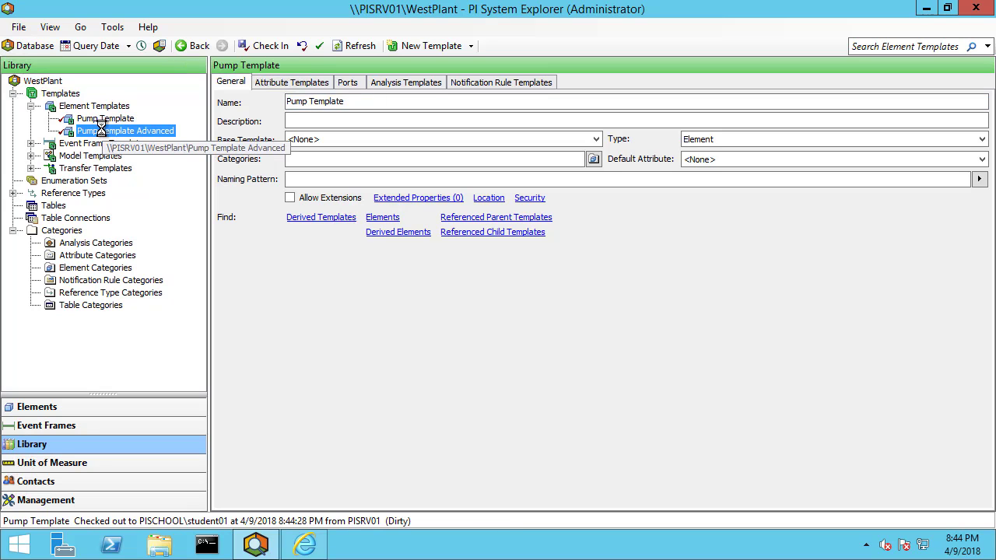
click(292, 82)
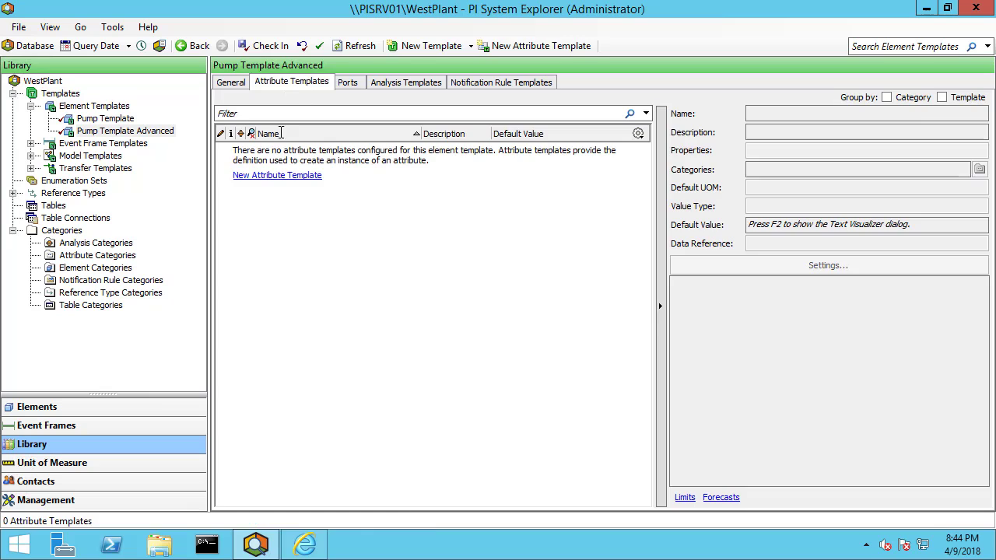
click(275, 178)
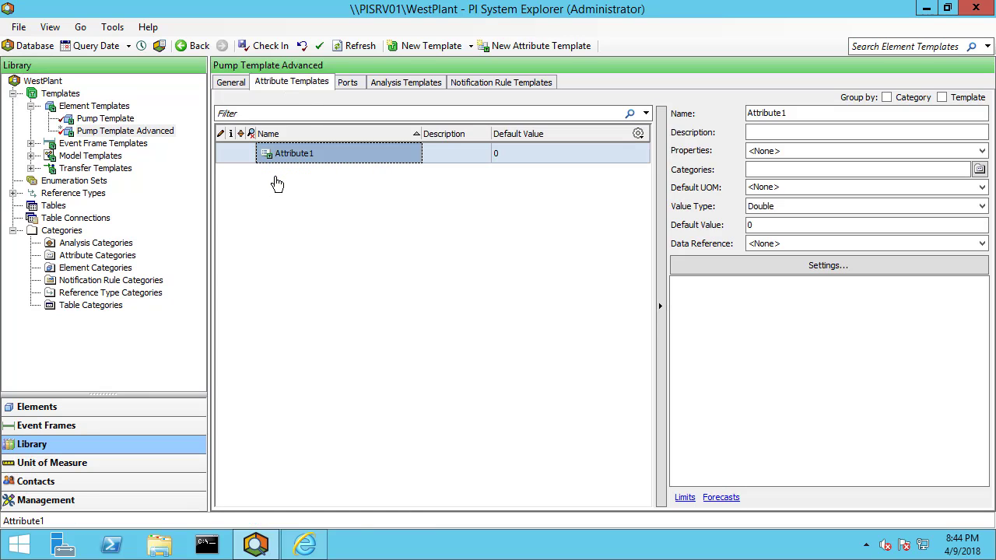
click(784, 113)
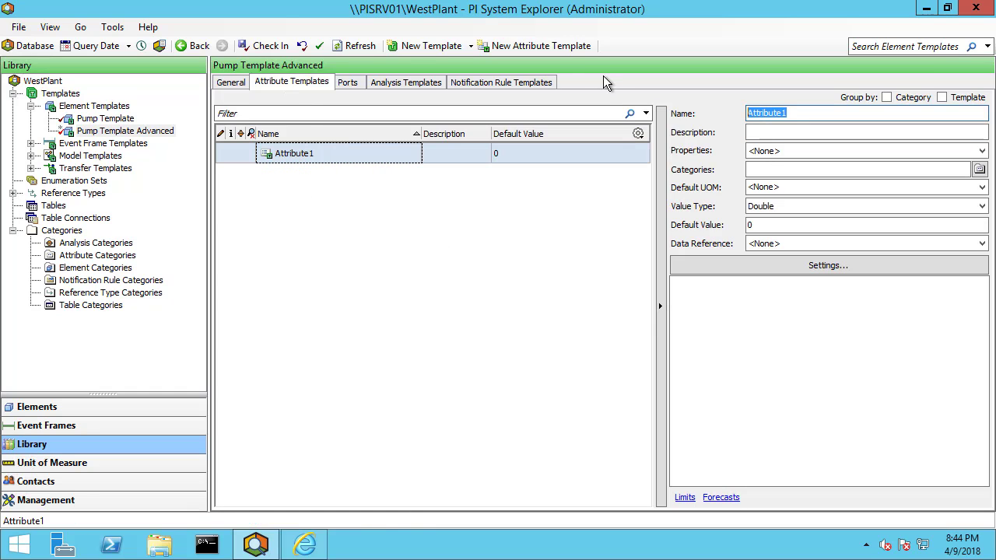
text(O)
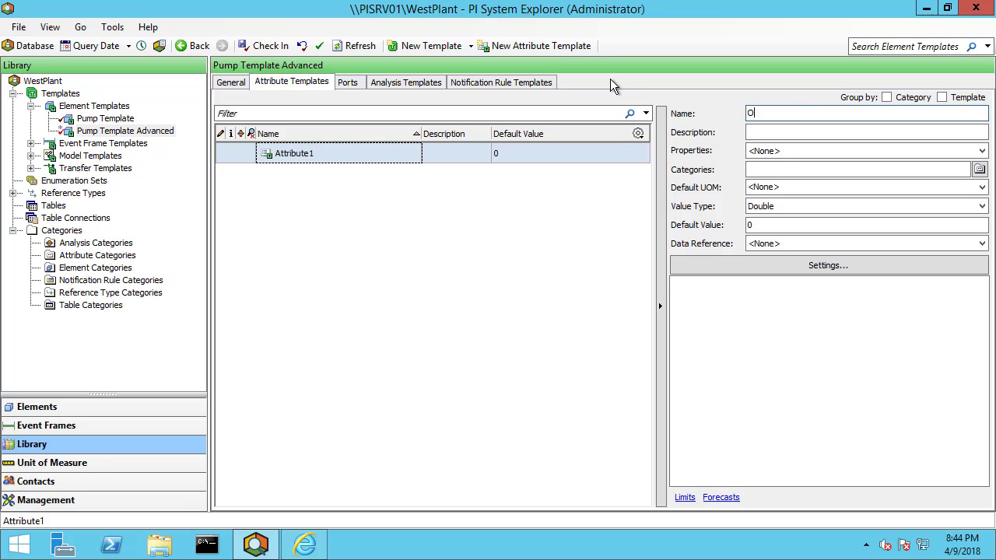
text(il Temperature)
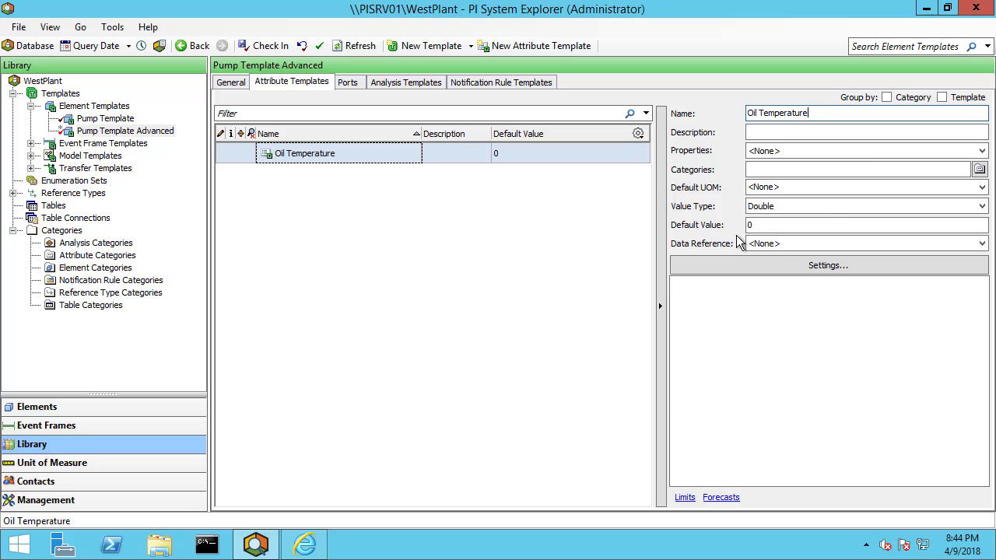
Step: Set the default unit of measure of the Oil Temperature attribute template to degree Fahrenheit
click(981, 190)
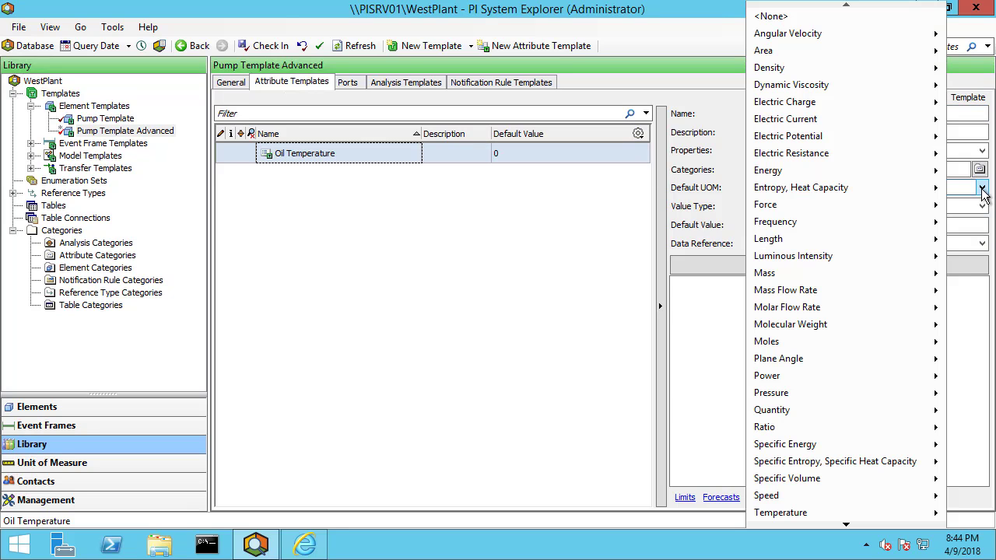
mouse_move(824, 513)
click(704, 488)
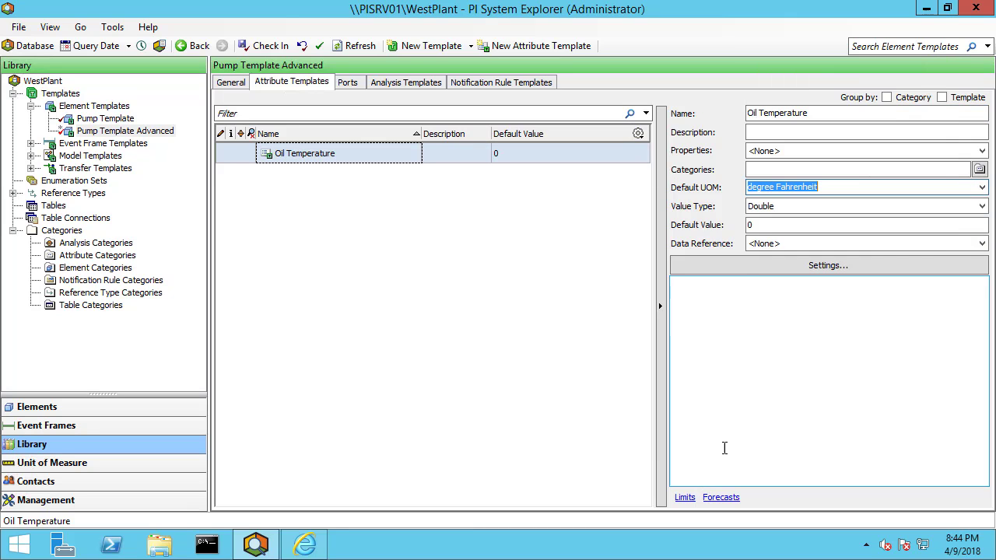
Step: Configure Oil Temperature's PI Point data reference with %@\PI Data Archive|Name% as the data server
click(745, 266)
click(516, 74)
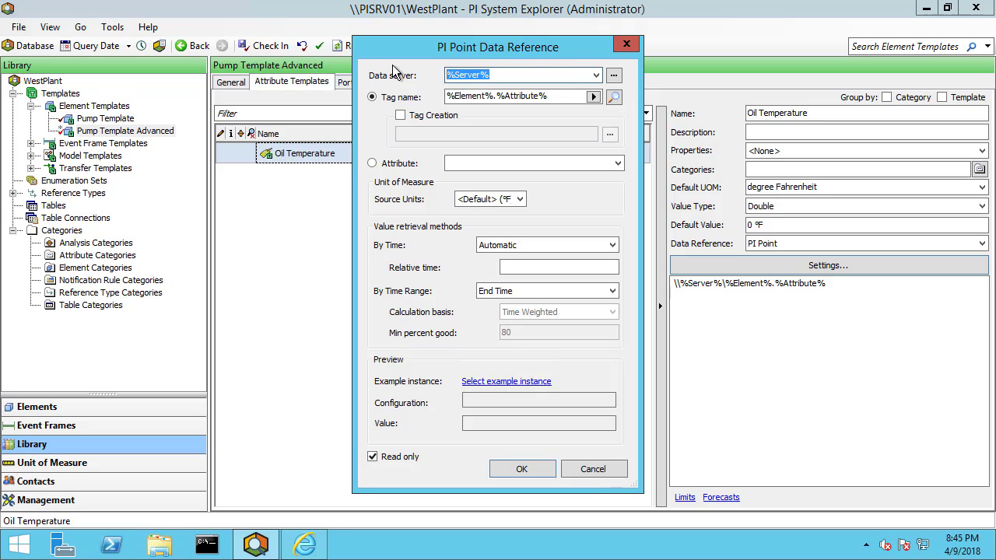
text(%@\PI Data Arch)
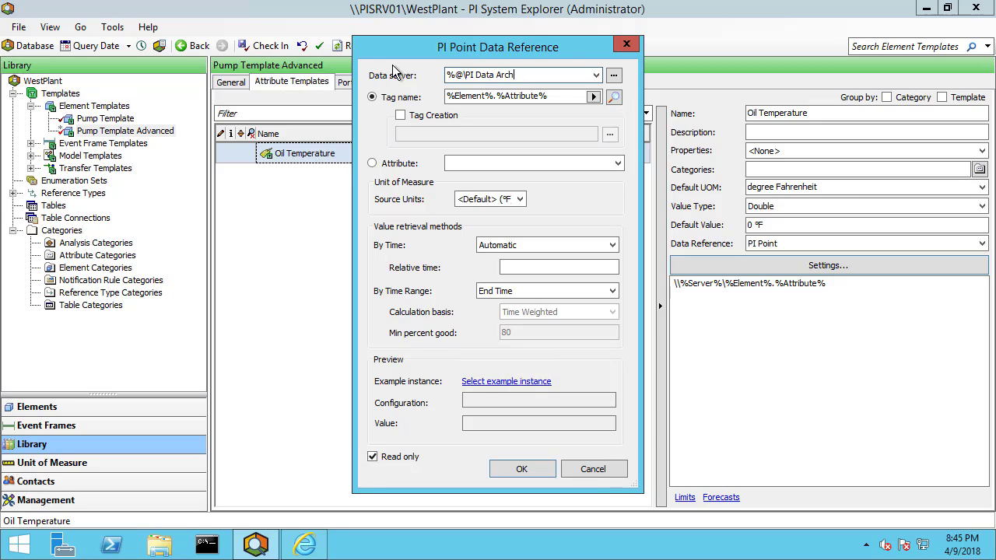
text(ive|Name%)
click(568, 95)
drag(568, 95, 427, 91)
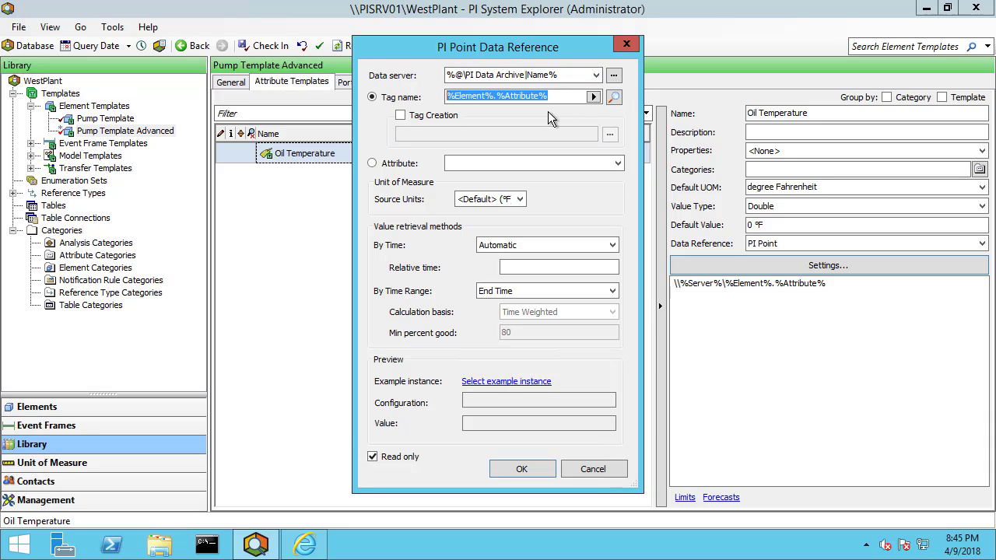
click(590, 96)
click(575, 112)
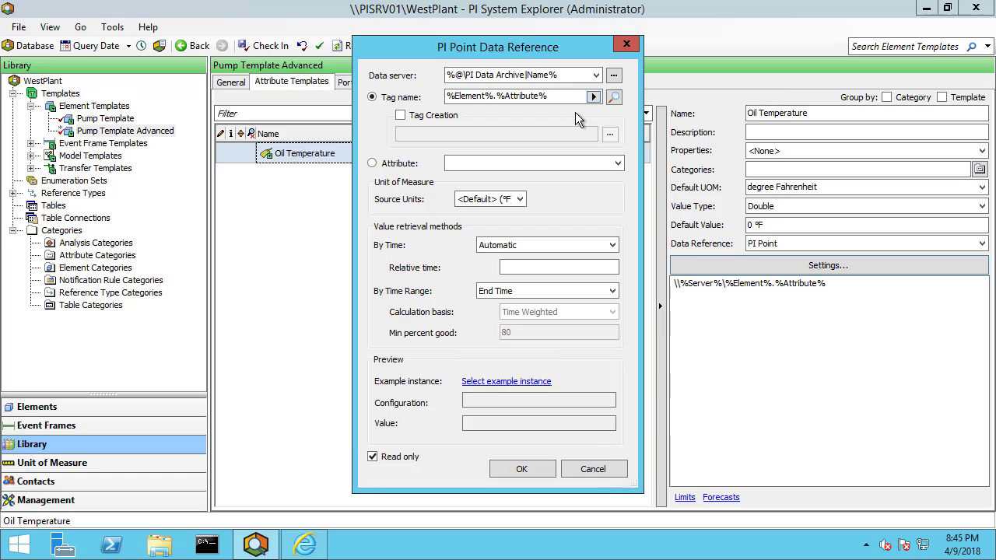
click(537, 470)
Step: Add a child attribute template named Tag Name under Oil Temperature
right_click(325, 157)
click(370, 164)
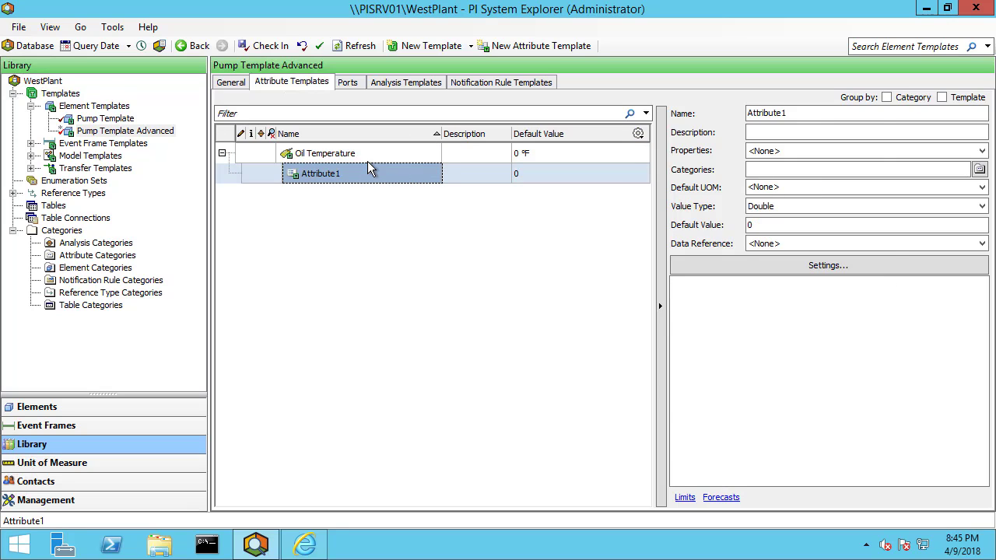
double_click(808, 115)
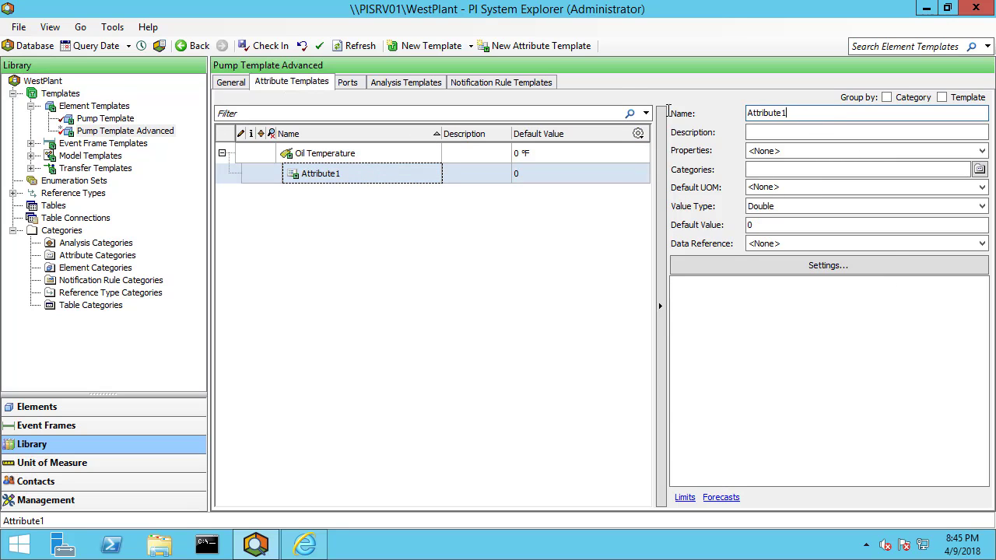
text(Tag Name)
key(Return)
click(596, 255)
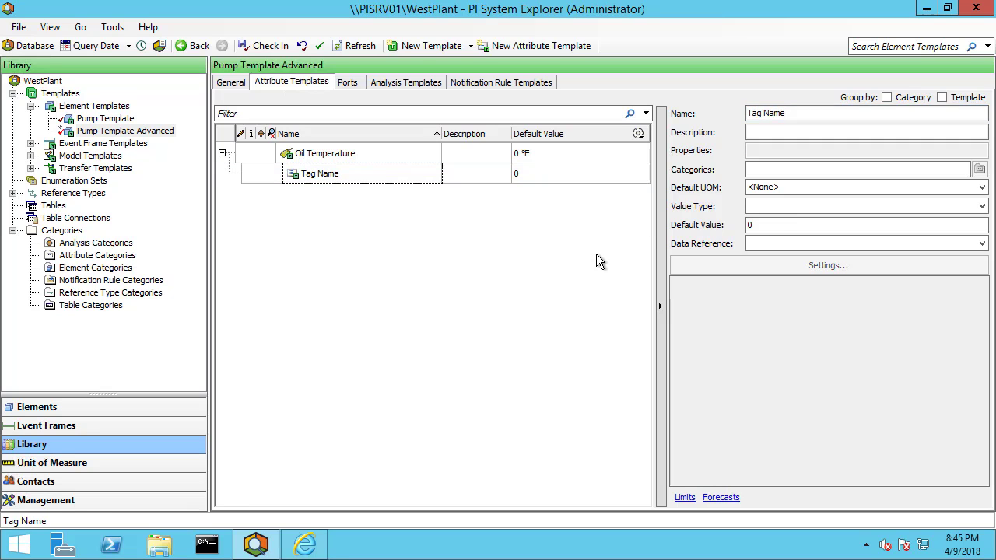
Step: Set the tag name in Oil Temperature's PI Point data reference to %@.|Tag Name% and the source units to °C
click(400, 155)
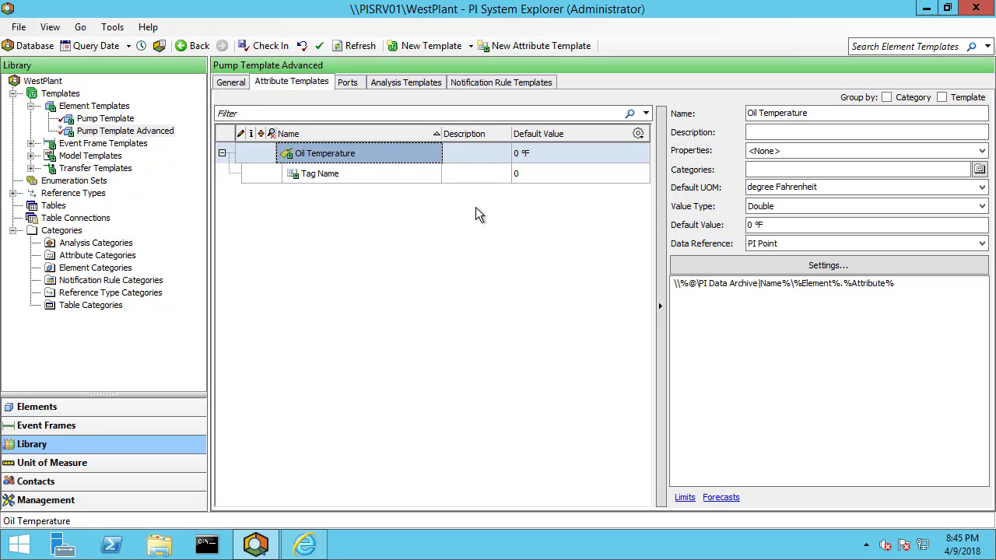
click(700, 266)
drag(549, 49, 555, 209)
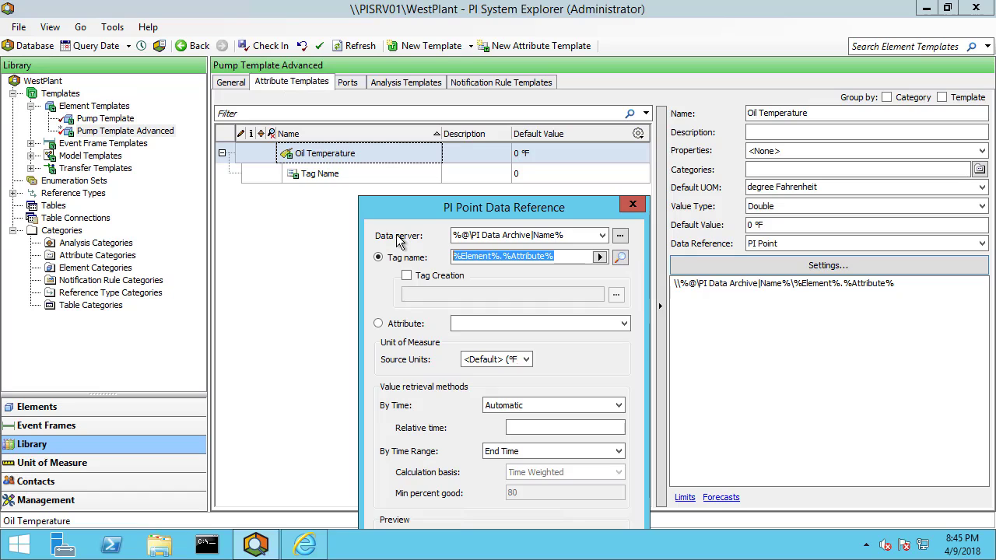
text(%@)
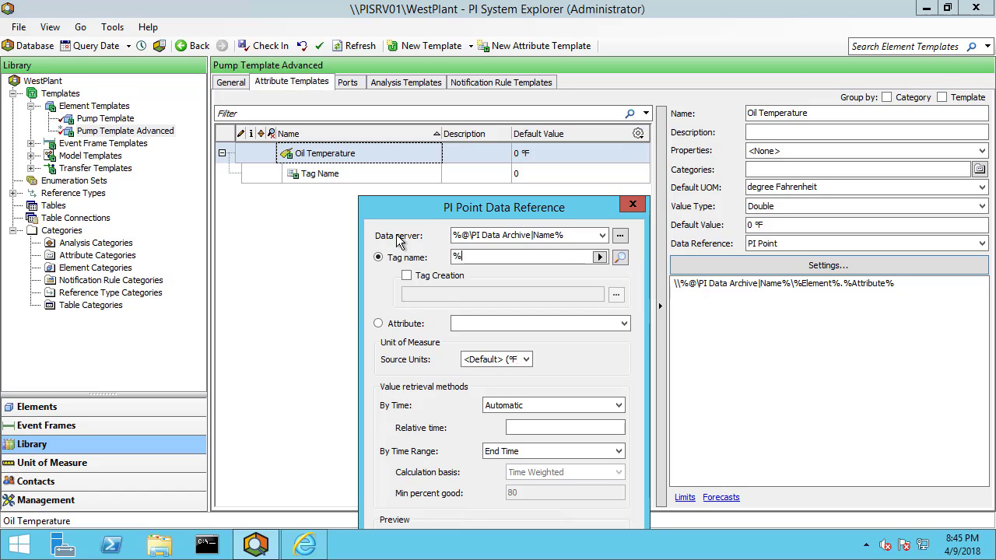
text(.|Tag Name%)
drag(529, 196, 525, 60)
click(524, 214)
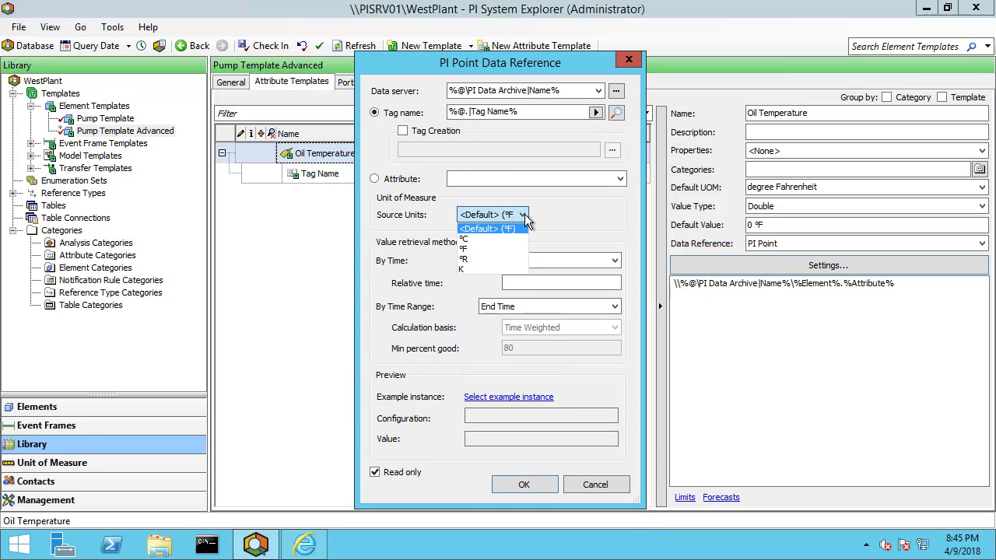
click(483, 238)
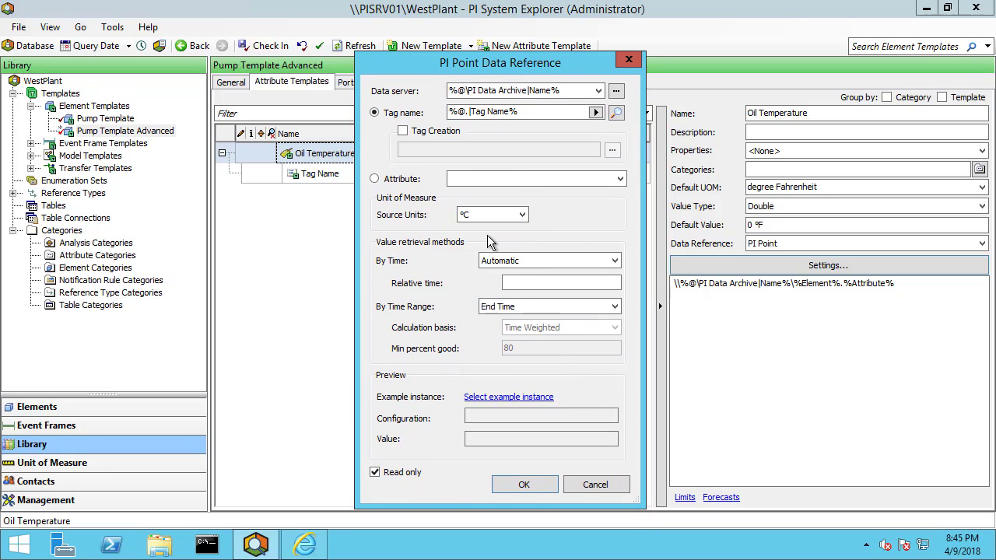
click(523, 485)
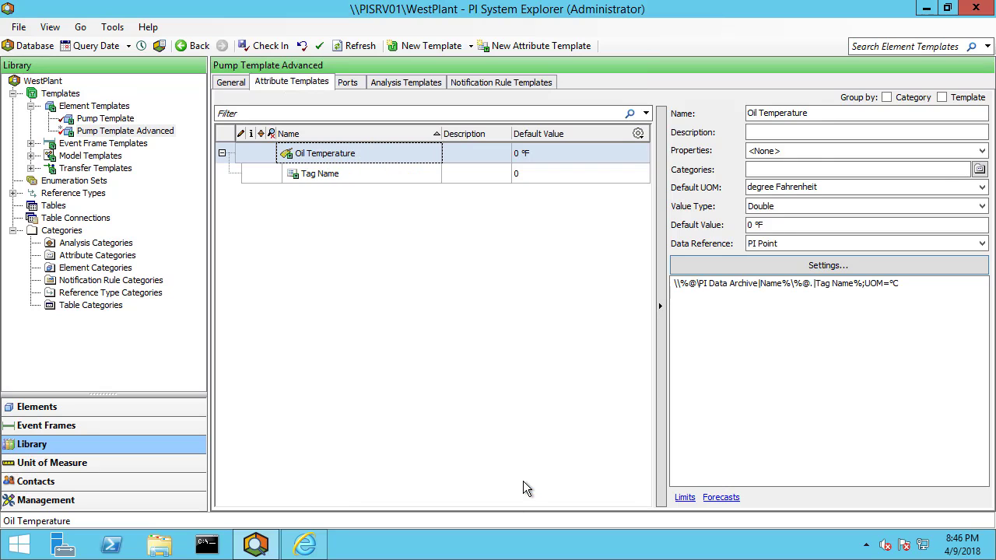
Step: Open the default value of the Tag Name attribute template for editing
click(352, 172)
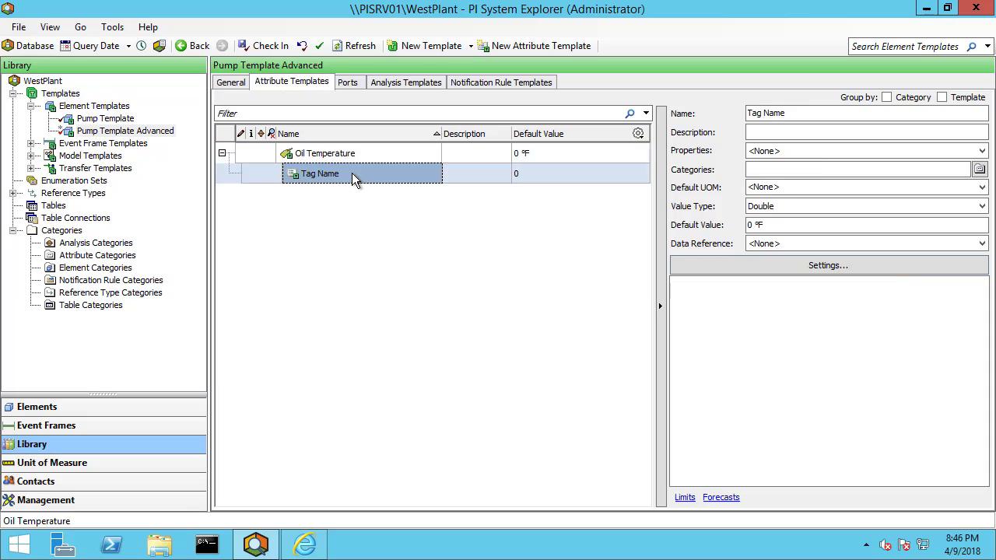
click(786, 227)
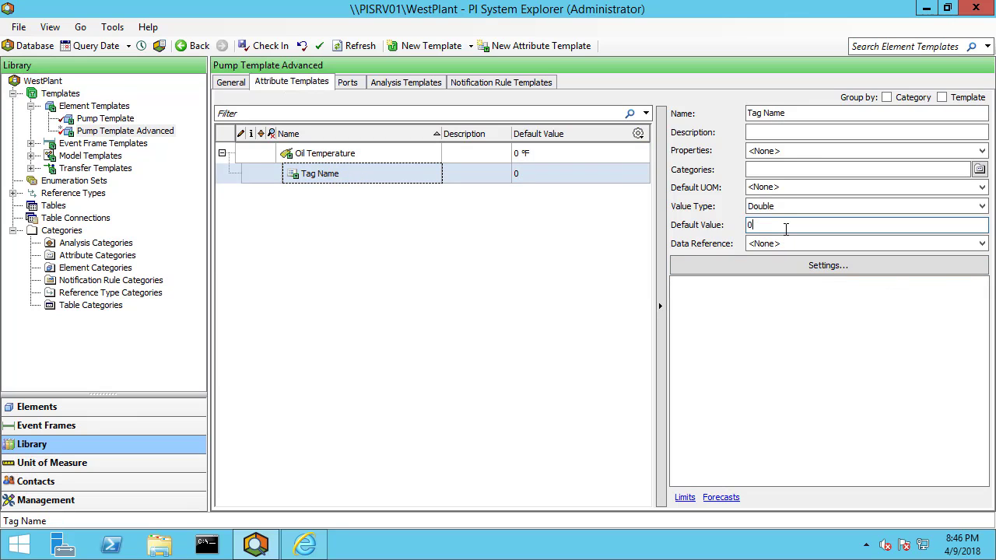
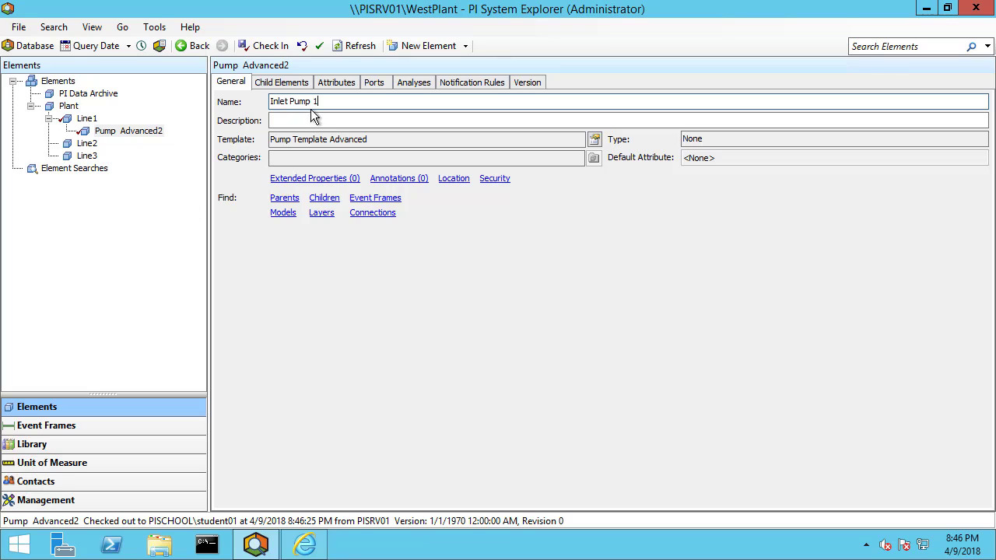
Step: Try to set the Tag Name value under Inlet Pump 1's Oil Temperature attribute to Inlet Pump.Oil Temperature
click(340, 82)
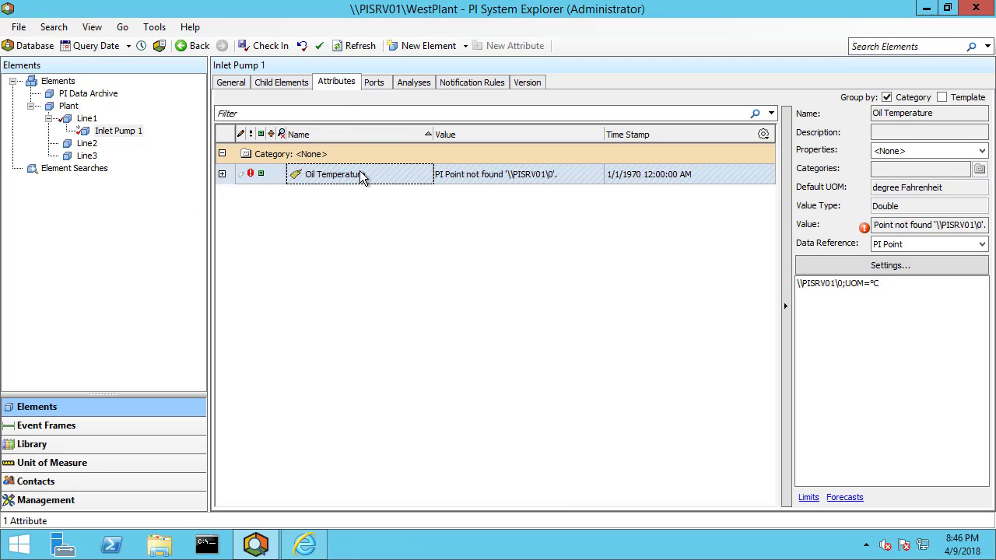
click(222, 175)
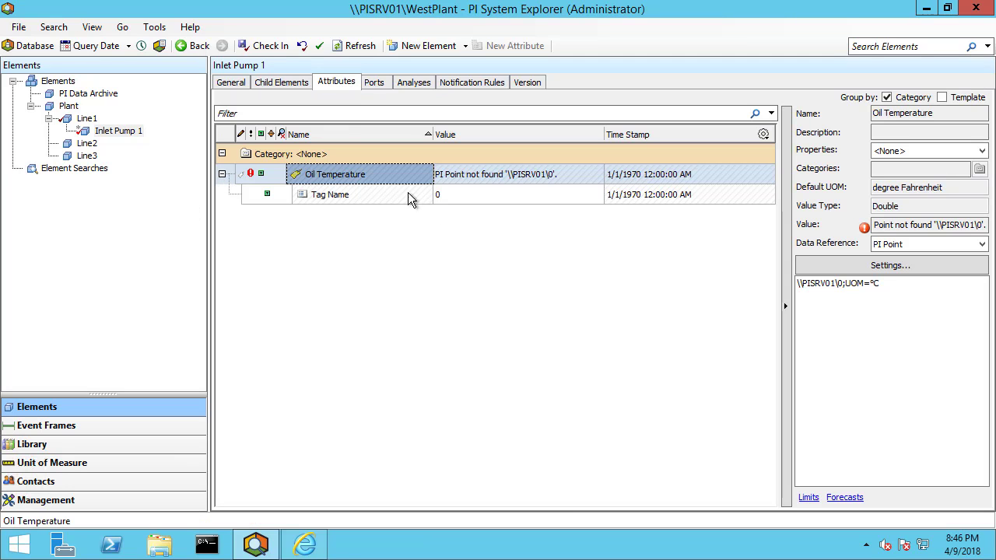
click(345, 196)
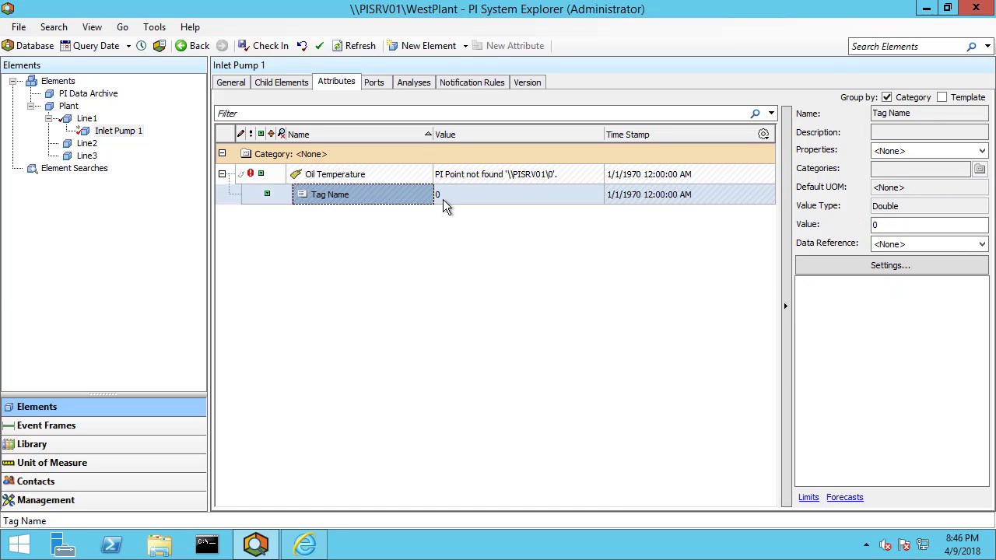
click(884, 225)
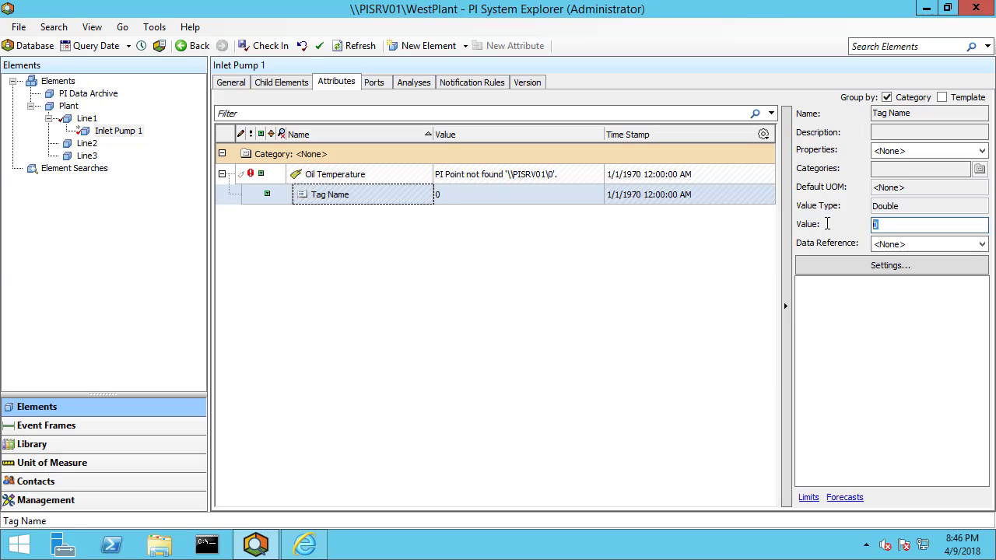
text(Inlet Pump.Oil Temperature)
key(Return)
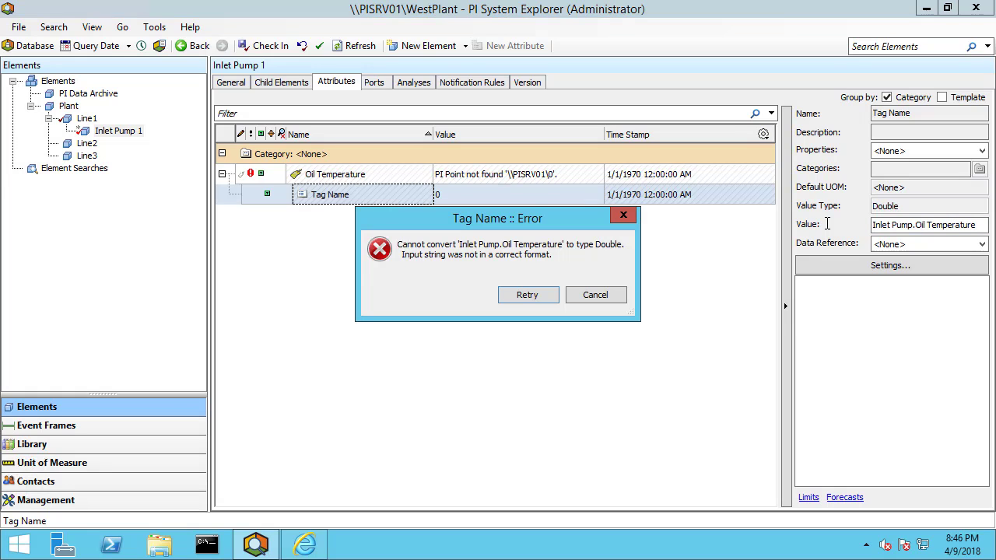
click(573, 302)
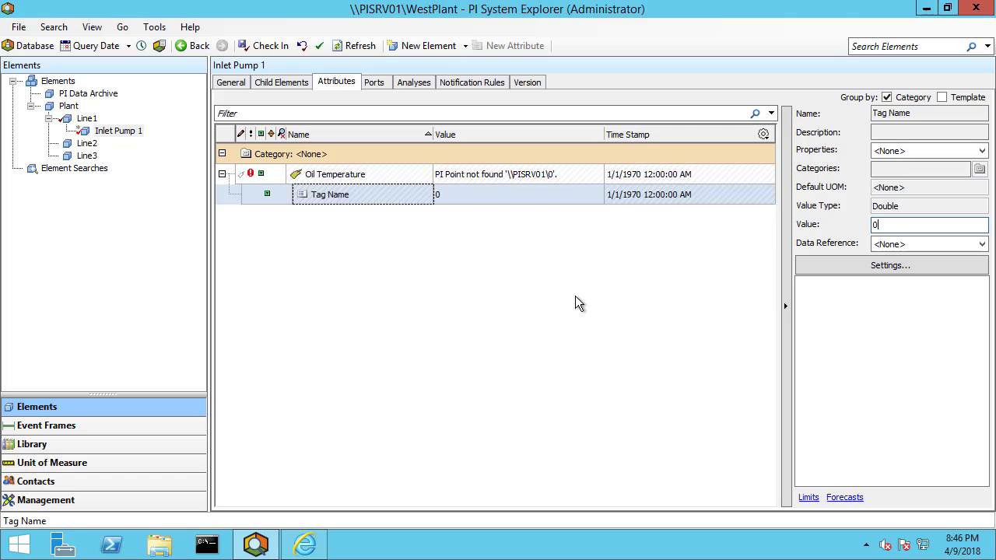
Step: Change the value type of the Tag Name attribute template in Pump Template Advanced to String and check in the changes
click(139, 444)
click(319, 180)
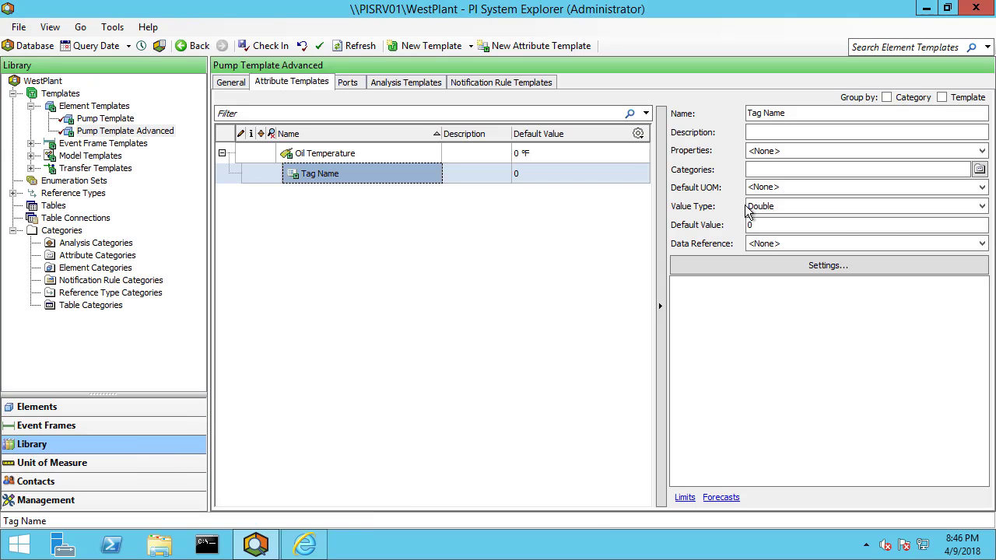
click(982, 210)
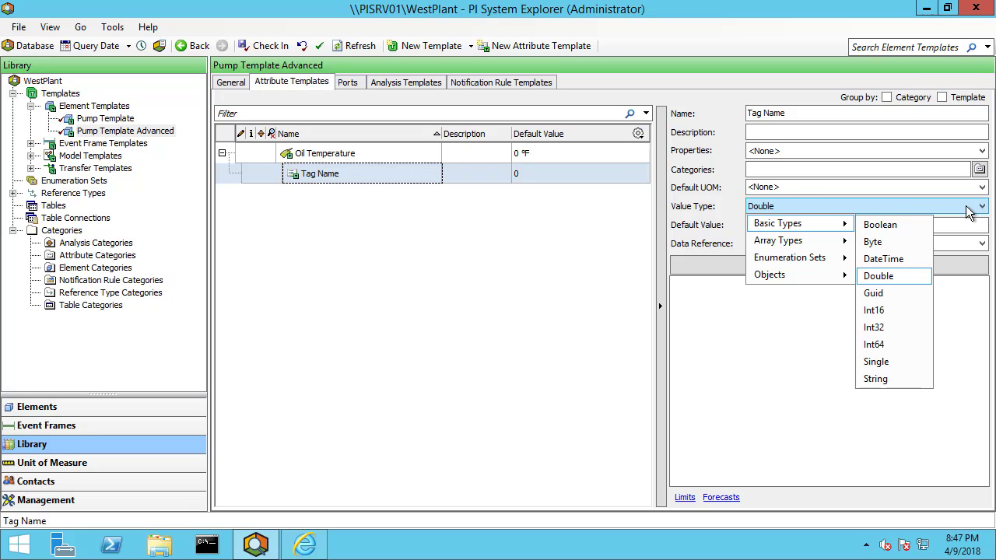
click(872, 381)
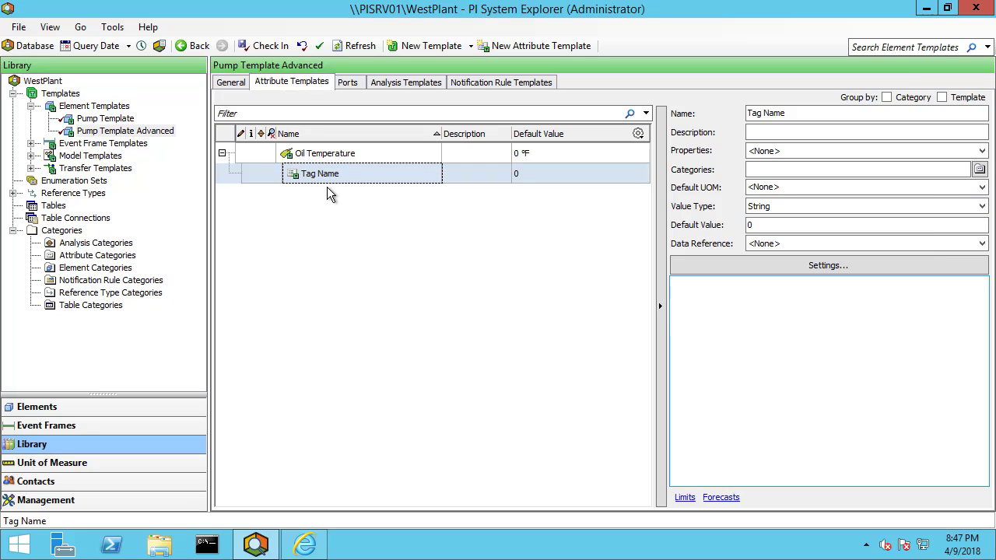
click(265, 45)
click(657, 386)
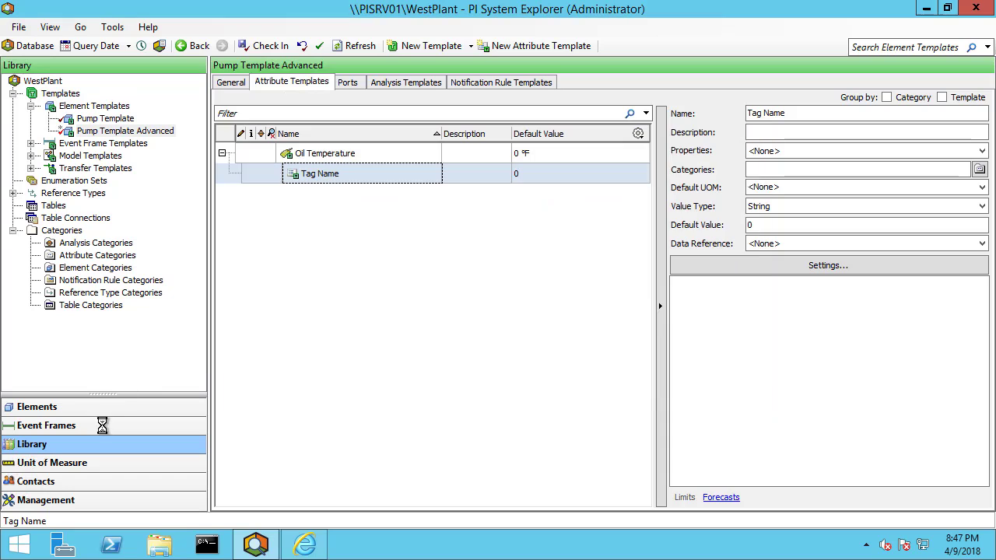
Step: Set the value of the Tag Name attribute under Inlet Pump 1's Oil Temperature to Inlet Pump.Oil Temperature
click(110, 407)
click(405, 199)
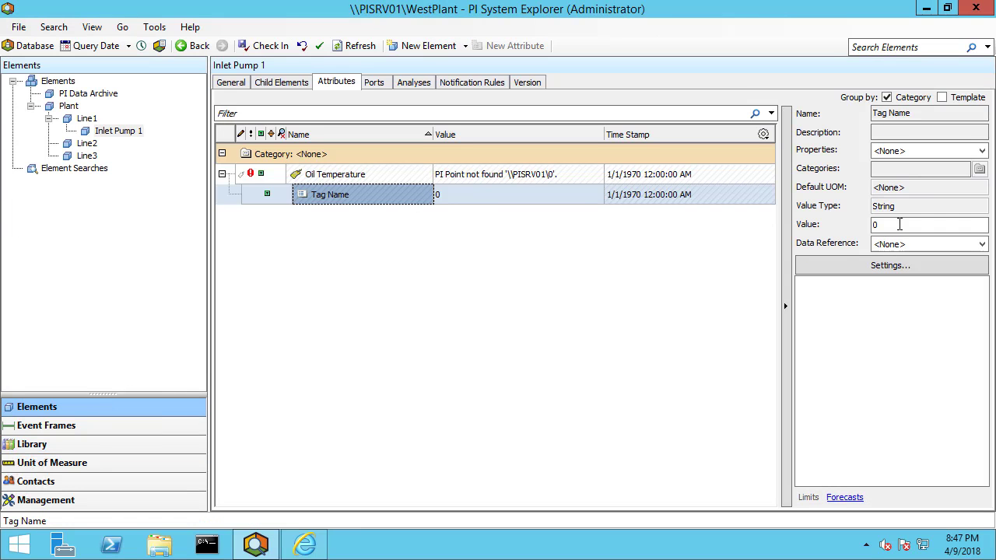
click(904, 224)
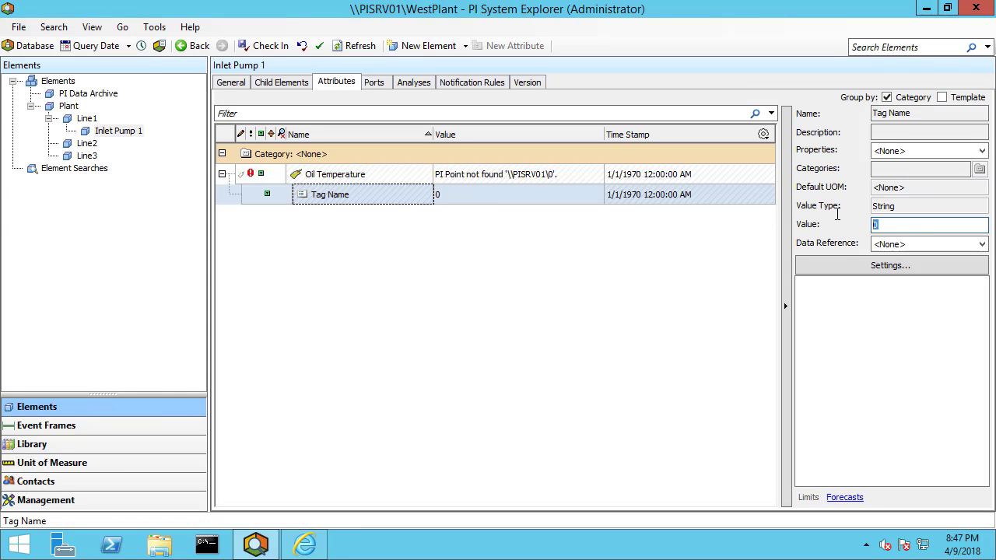
text(Inlet Pump.Oilt)
key(BackSpace)
text(Temperature)
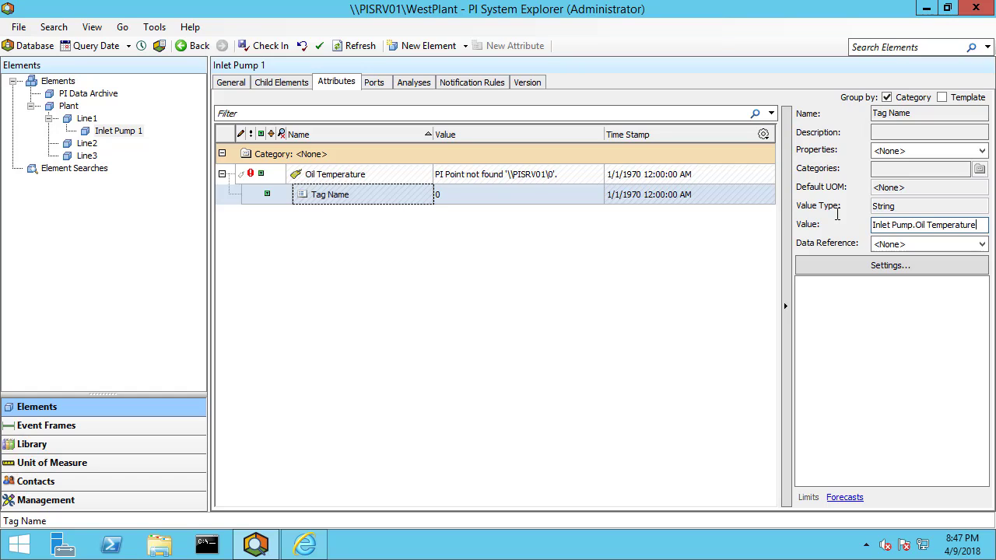
key(Return)
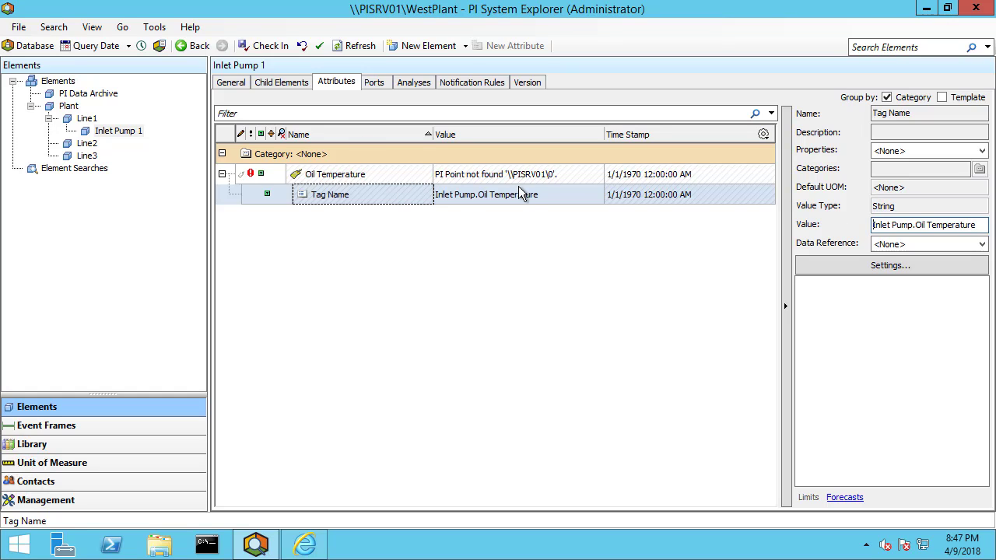
Step: Reload Inlet Pump 1's attributes and refresh the data so Oil Temperature uses the new tag name, with its child attribute expanded
mouse_move(541, 175)
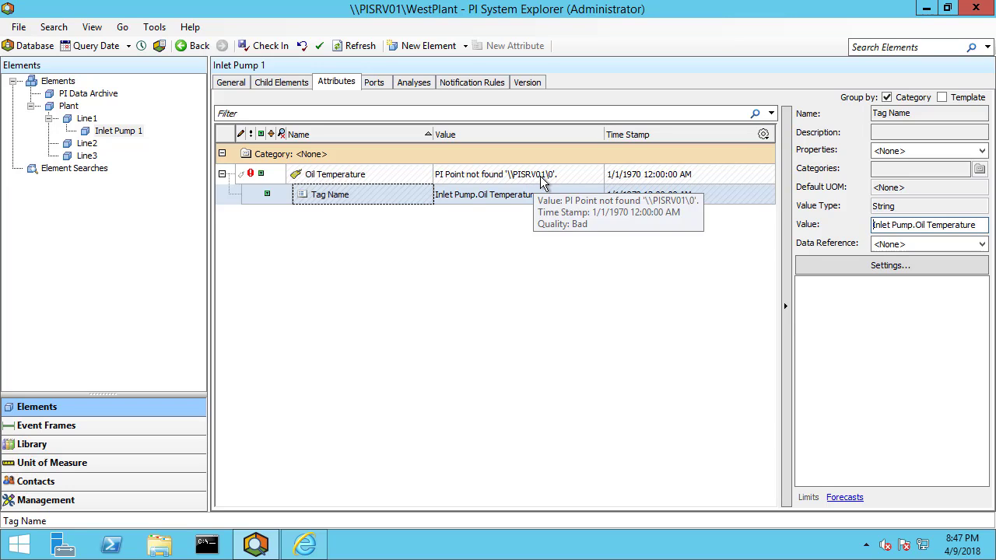
click(90, 95)
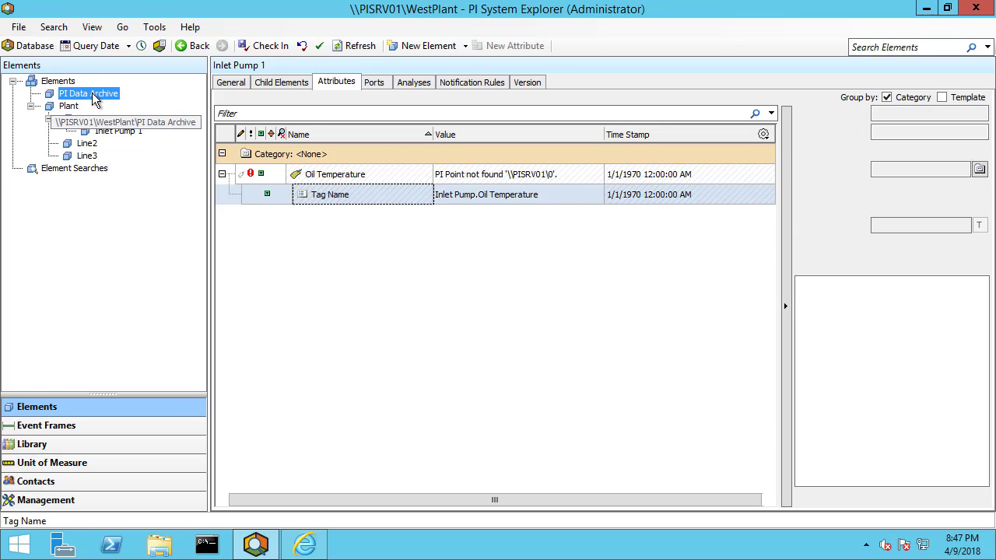
click(118, 131)
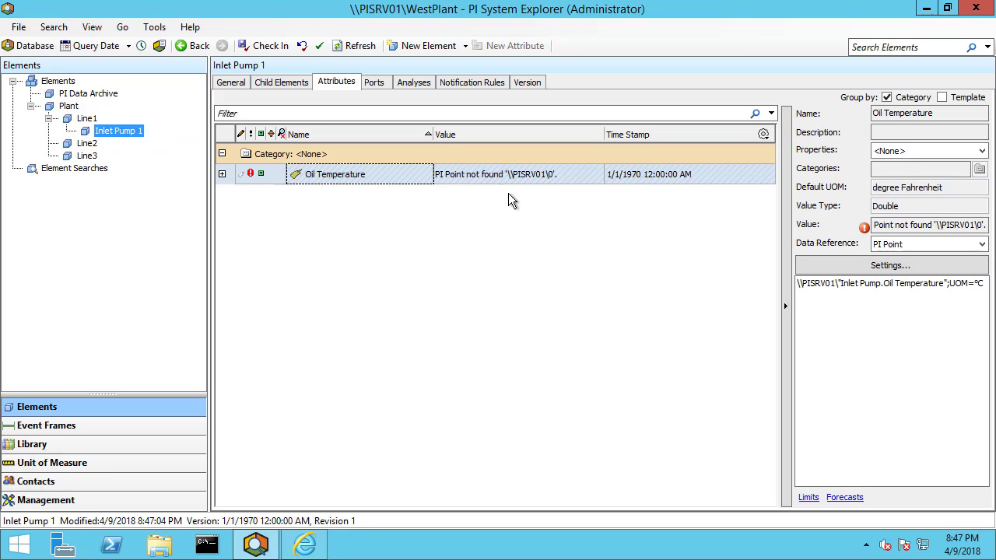
click(221, 174)
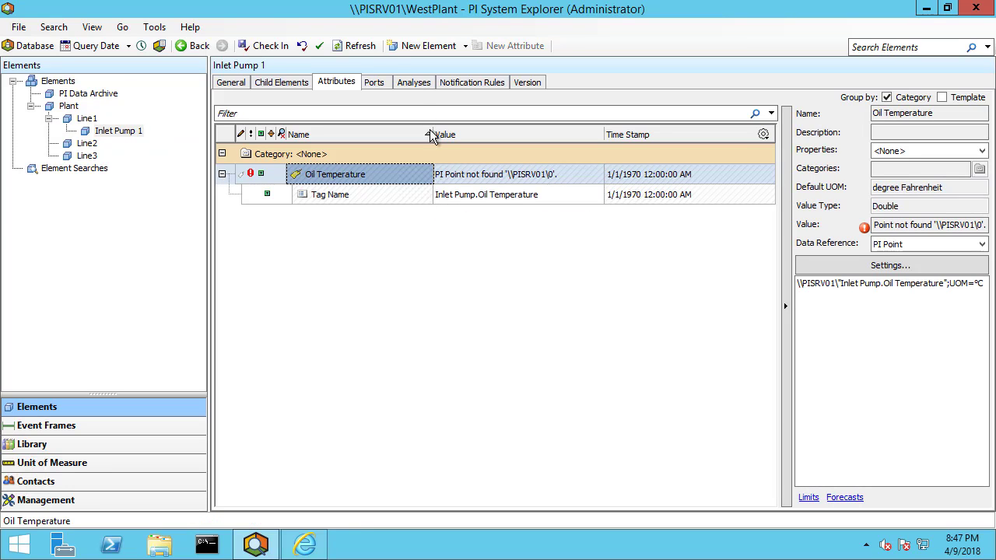
click(367, 47)
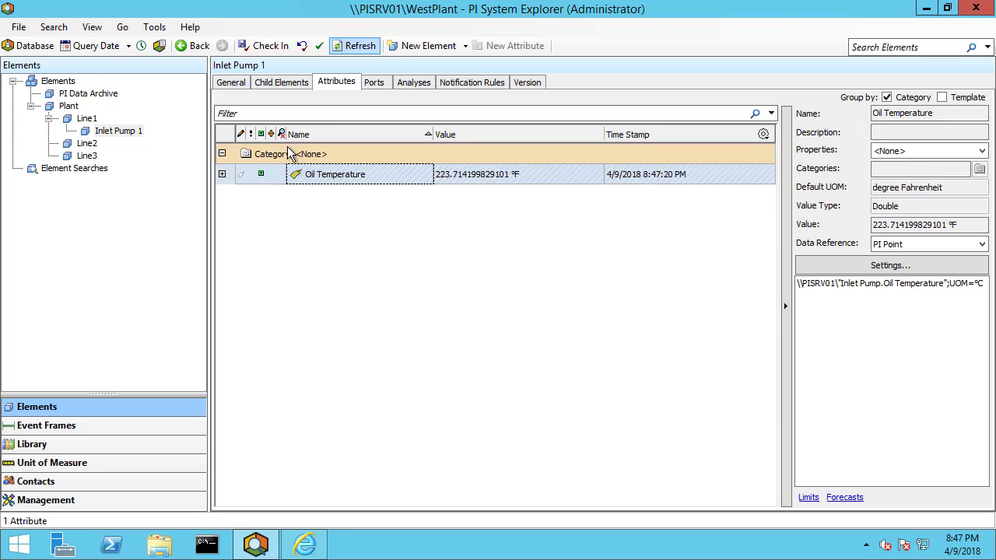
click(222, 175)
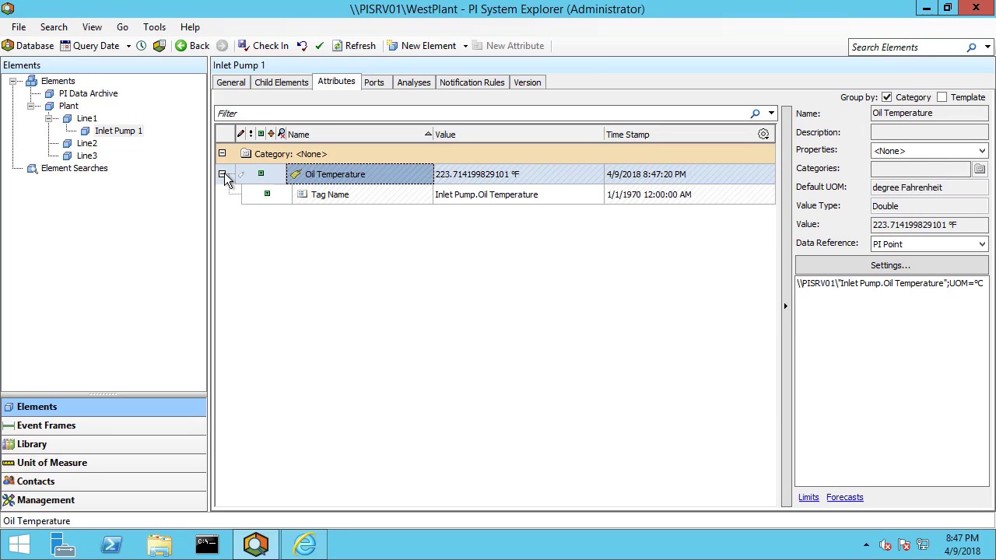
Step: Examine Oil Temperature's value and the resolved PI Point path in its data reference configuration
click(487, 179)
mouse_move(802, 291)
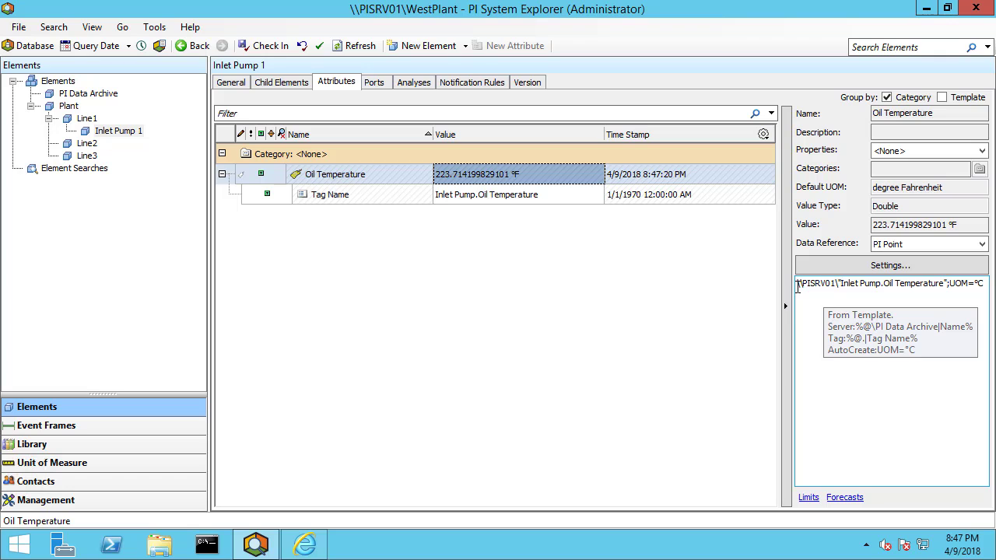
drag(797, 285, 950, 286)
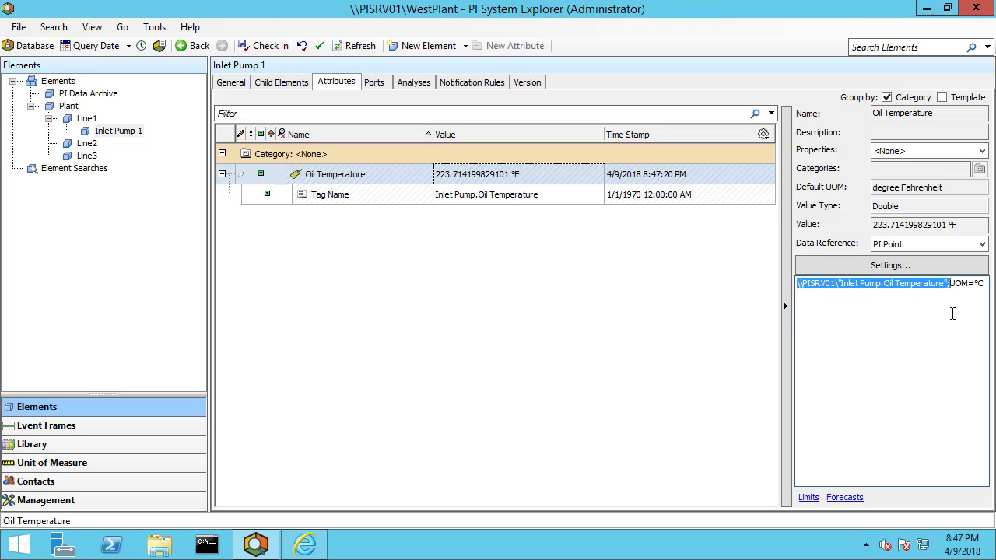